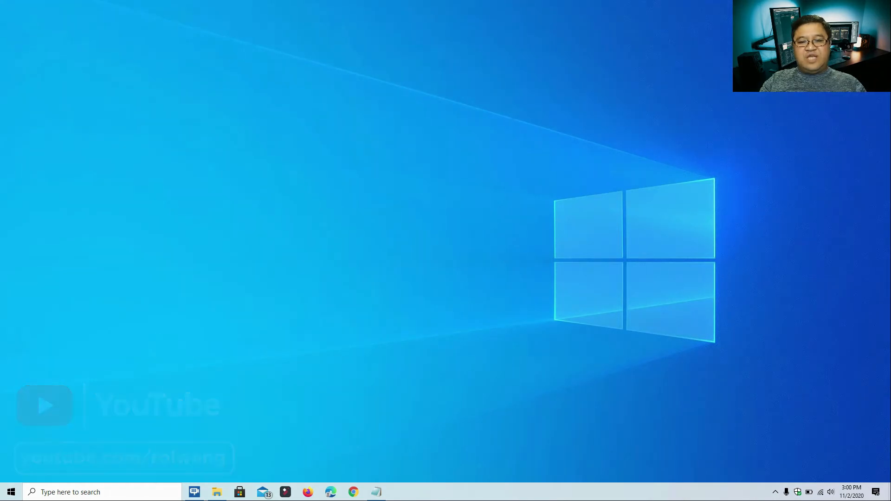
left_click(352, 492)
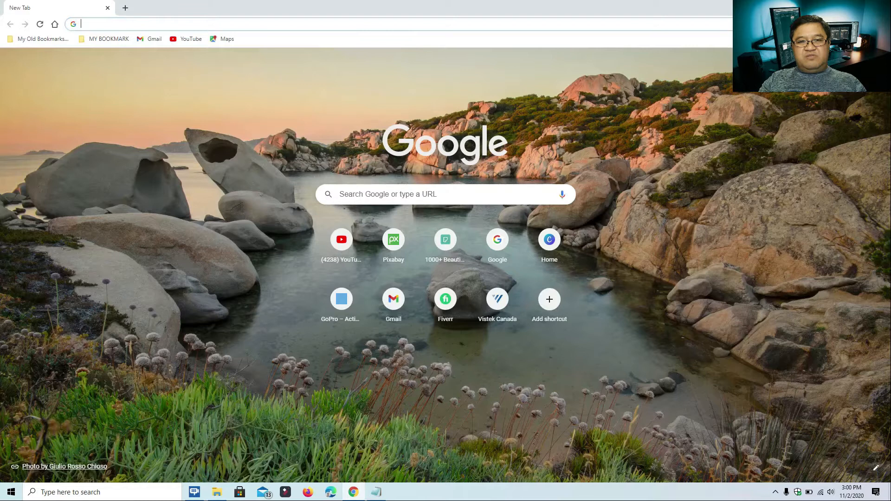
type("www.")
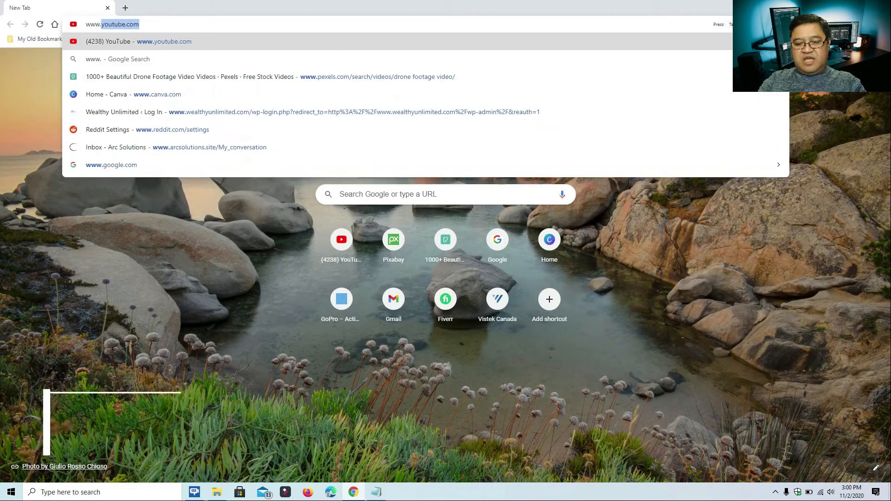
type("teamviewer")
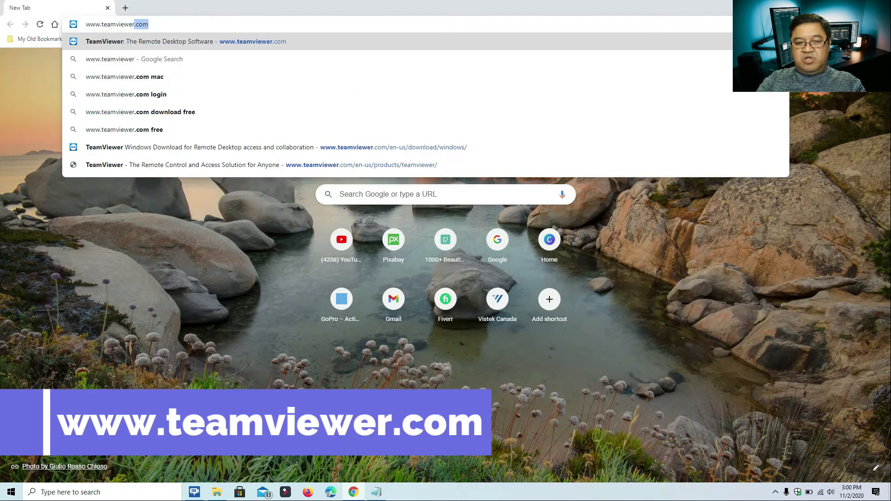
type(".com")
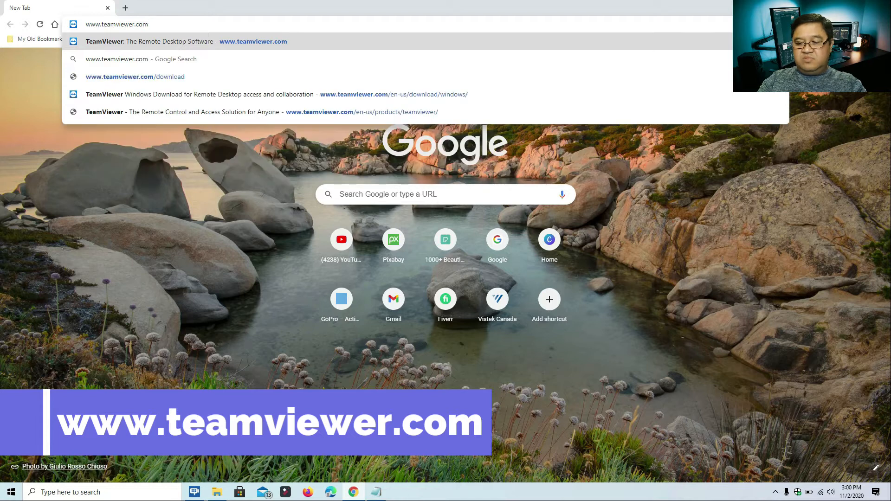
key("Return")
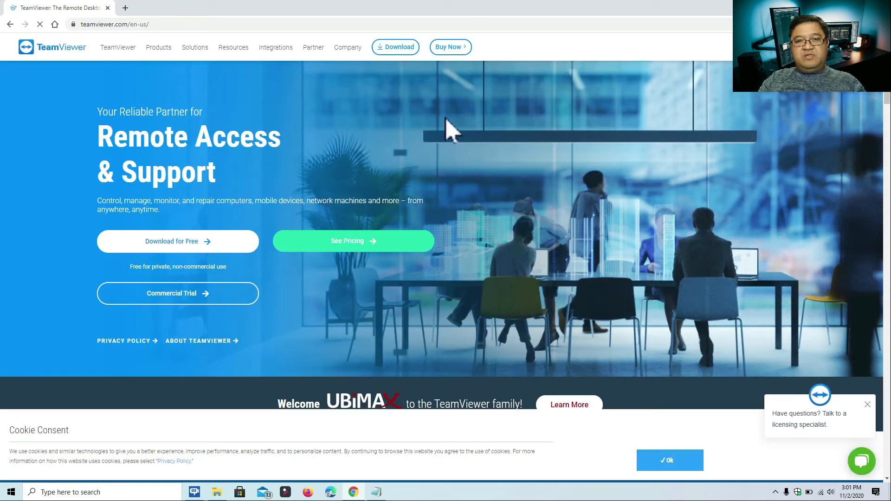
Download the Windows installer TeamViewer_Setup.exe (version 15.11.6) from the TeamViewer download page.
left_click(393, 52)
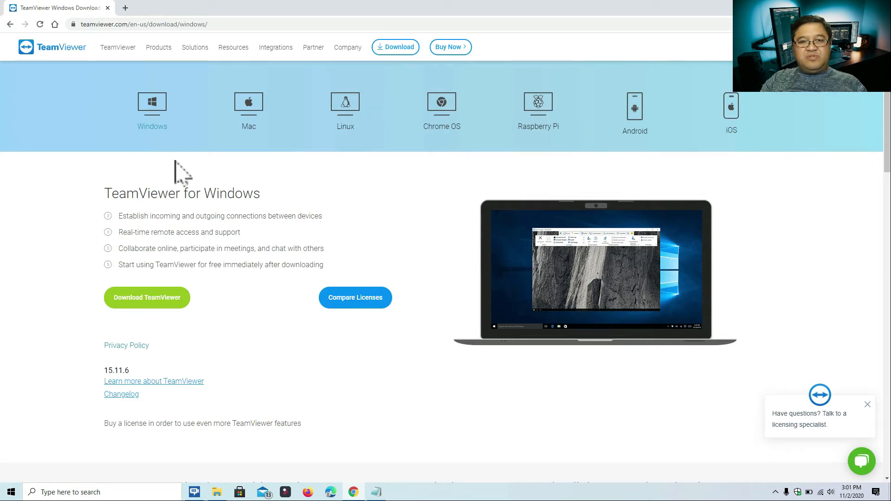
left_click(152, 116)
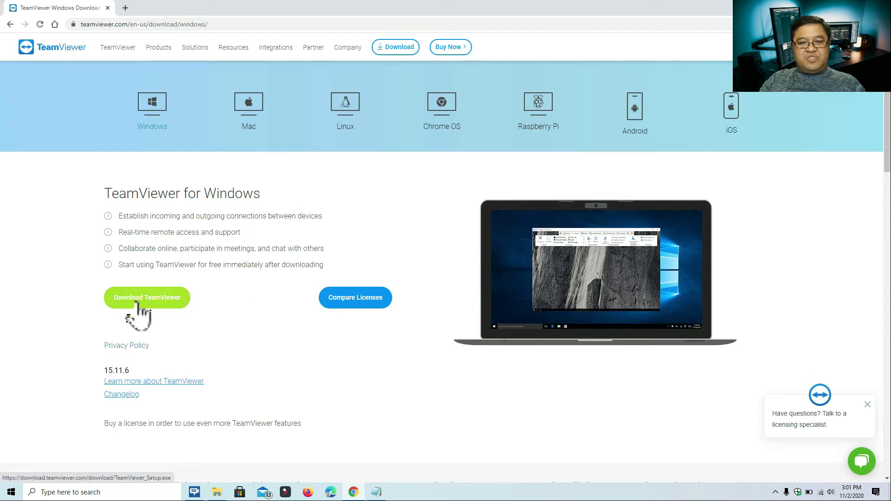
left_click(138, 303)
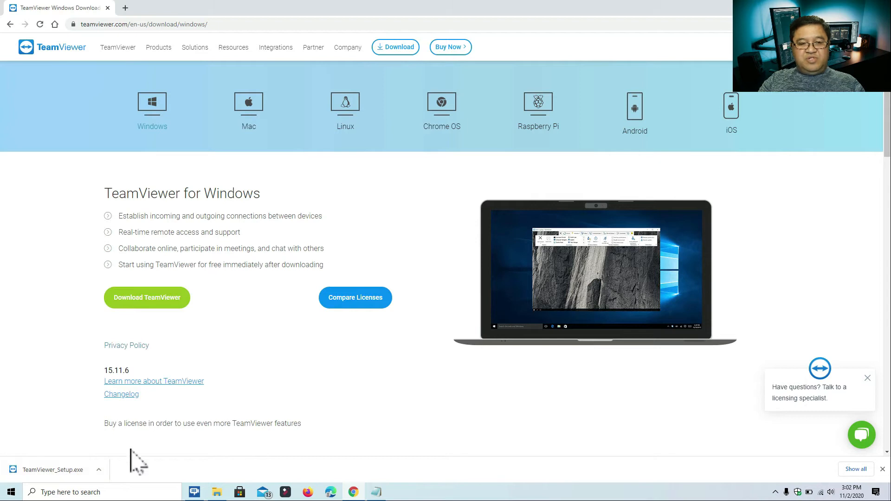
Run TeamViewer_Setup.exe from Chrome's download bar to bring up the installer.
left_click(41, 473)
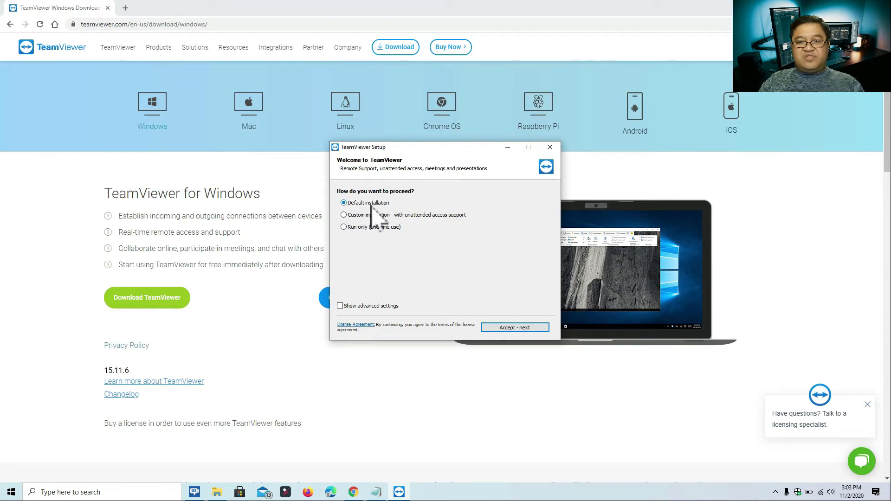
Accept the terms and install TeamViewer with Default installation until it completes.
left_click(512, 328)
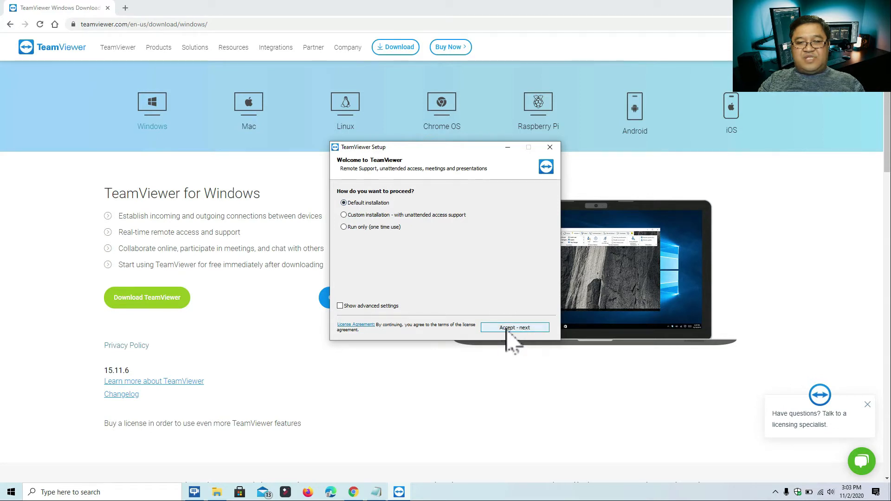
left_click(513, 328)
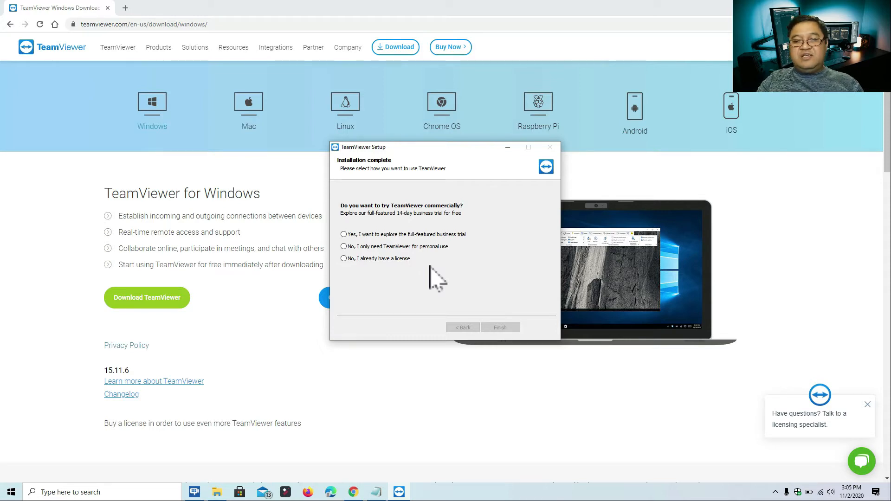
Choose 'No, I only need TeamViewer for personal use' and finish setup.
left_click(395, 247)
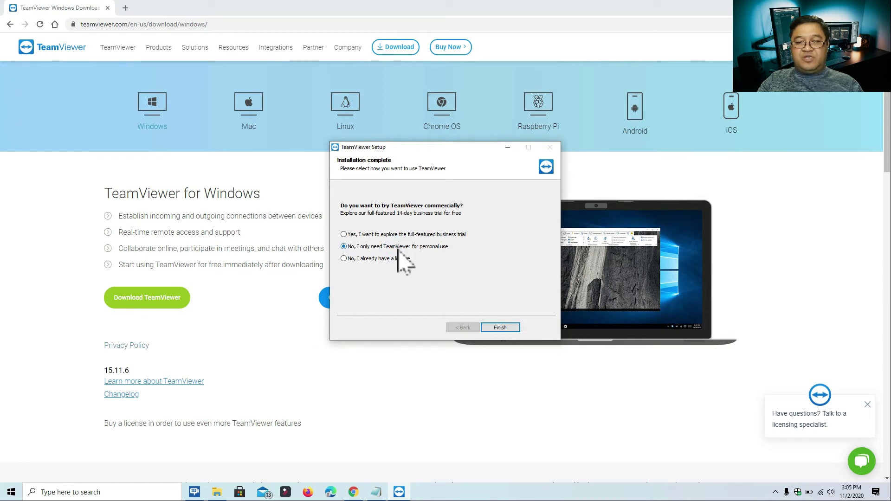
left_click(500, 328)
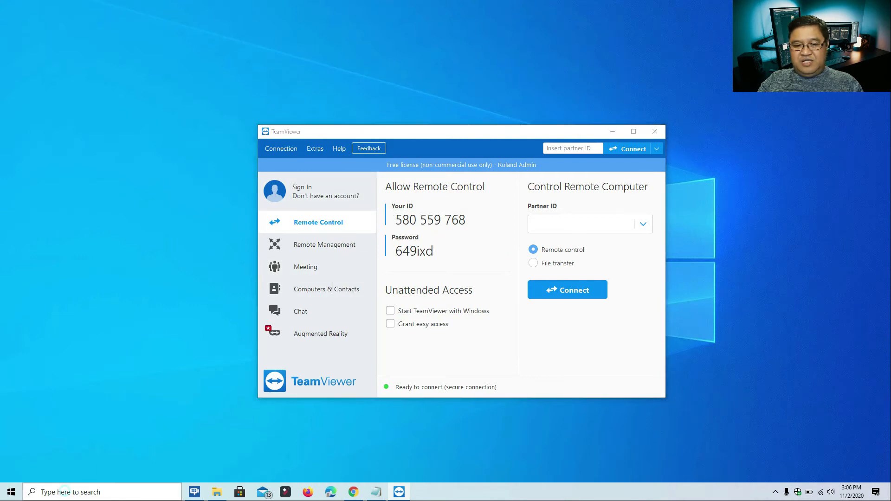
Launch Snipping Tool via a 'sni' search and snip the TeamViewer main window.
left_click(49, 491)
type("sni")
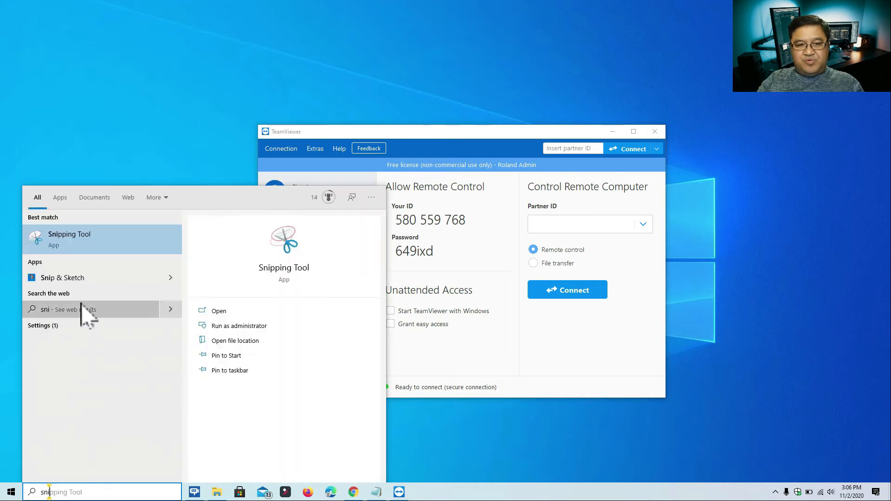
left_click(76, 246)
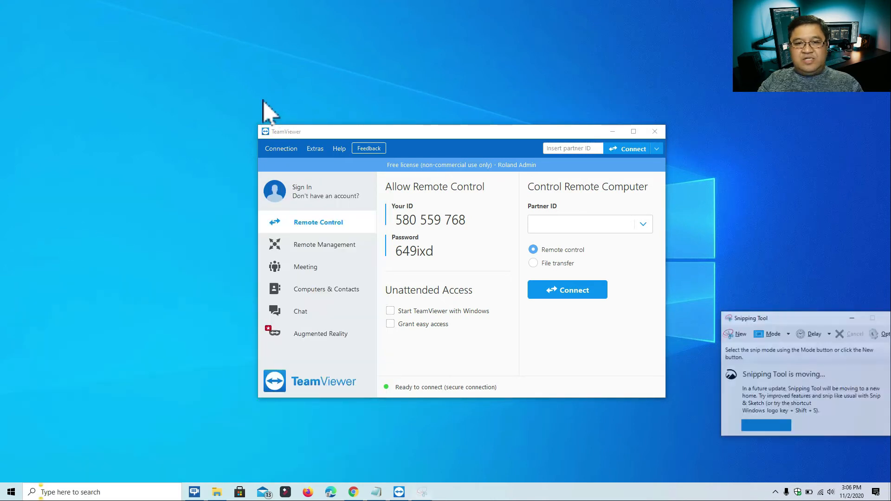
left_click(734, 333)
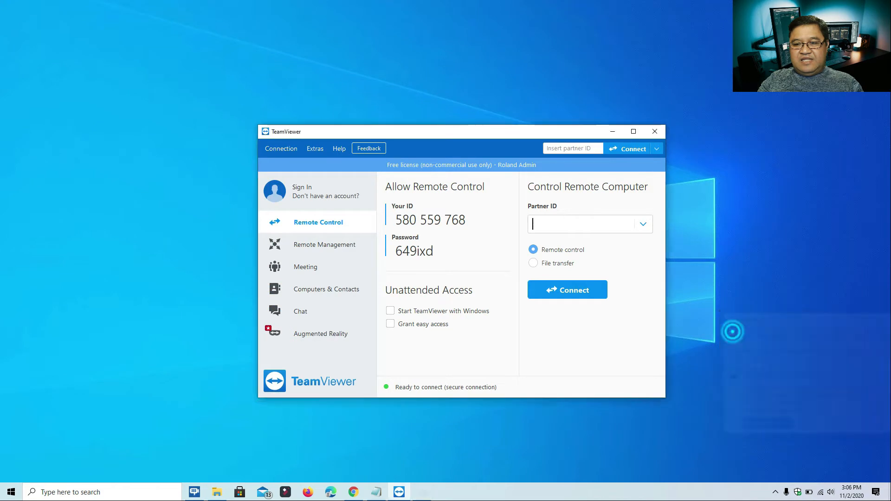
left_click_drag(252, 115, 673, 416)
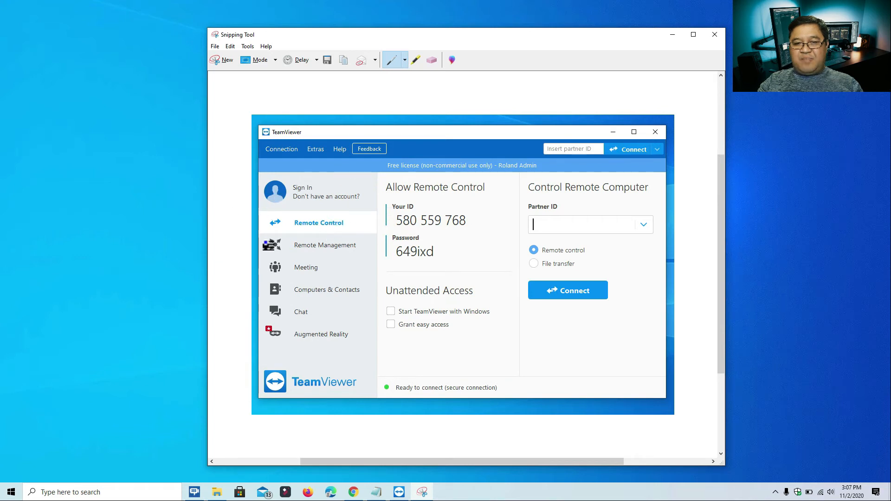
Minimize Snipping Tool to reveal the TeamViewer main window.
left_click(673, 35)
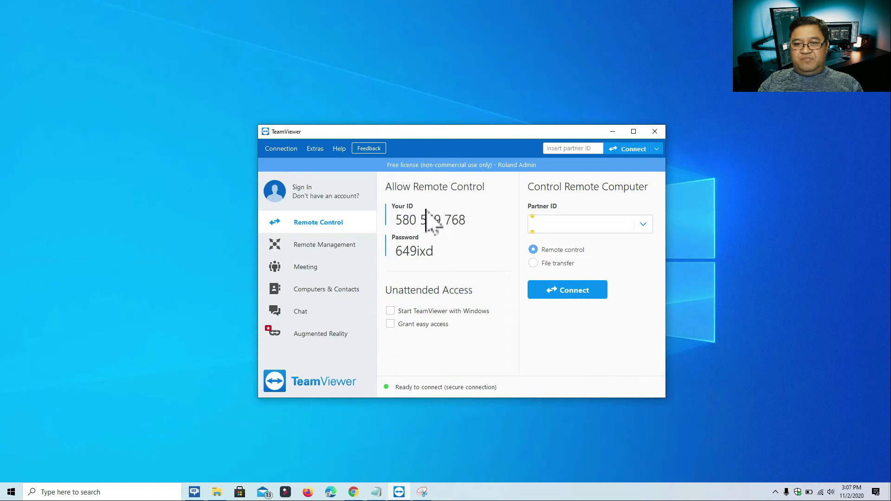
Highlight this computer's Your ID and Password, then close the TeamViewer main window.
left_click_drag(395, 219, 466, 219)
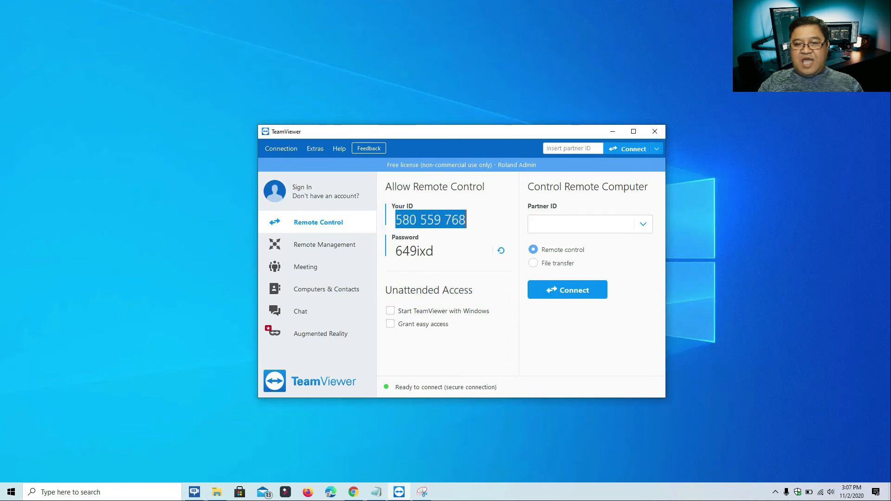
double_click(395, 251)
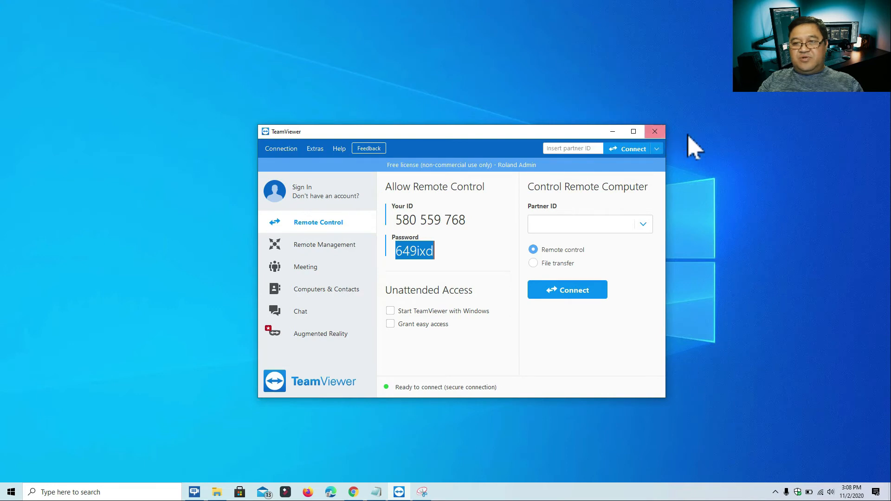
left_click(655, 133)
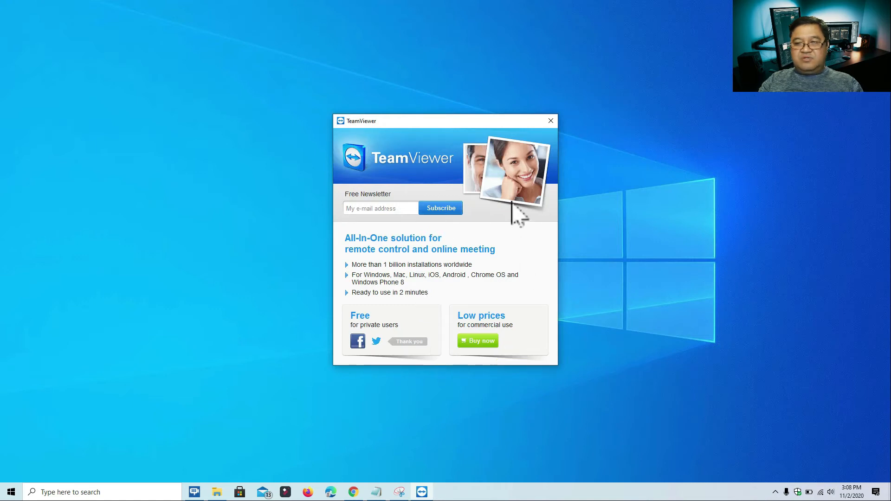
Dismiss the newsletter pop-up and search Windows for 'teamviewer'.
left_click(551, 121)
left_click(140, 491)
type("teamviewer")
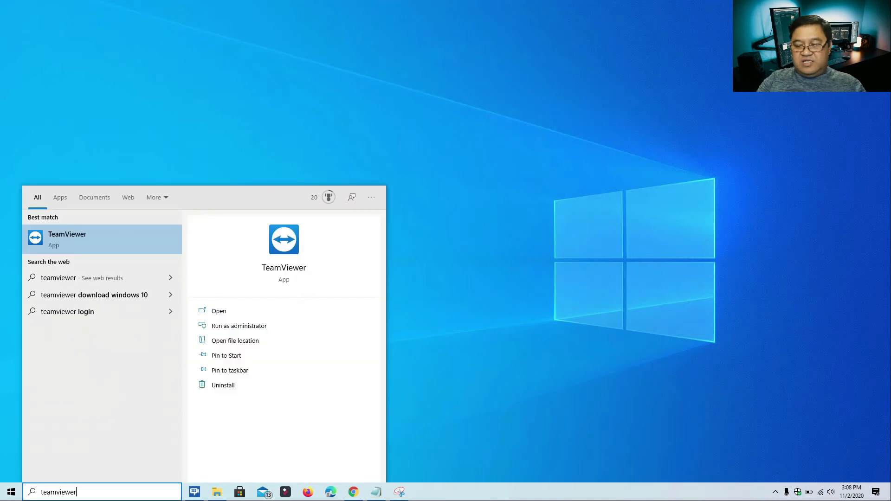
key("Escape")
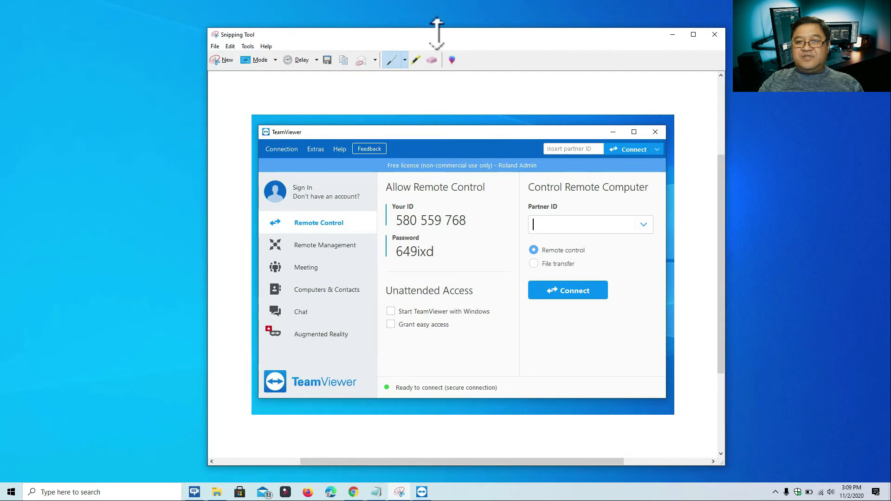
Shift the snip window aside, highlight the Your ID, then minimize Snipping Tool.
left_click_drag(437, 33, 811, 49)
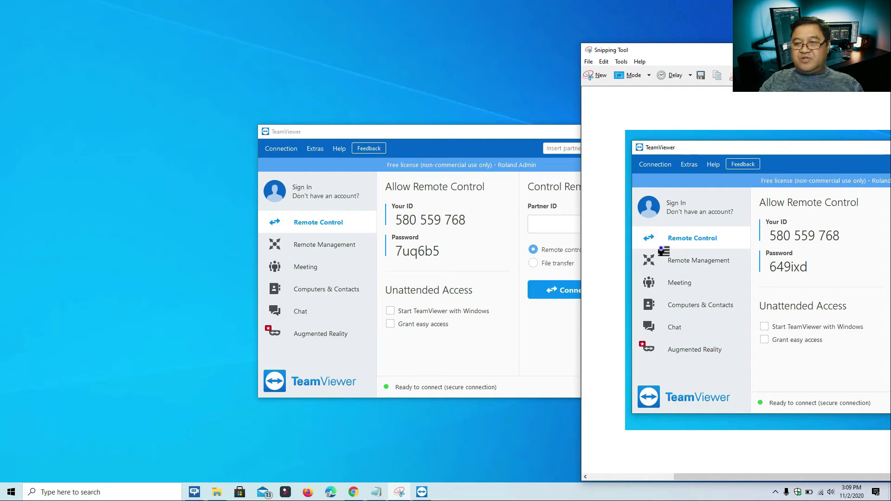
left_click_drag(395, 219, 460, 220)
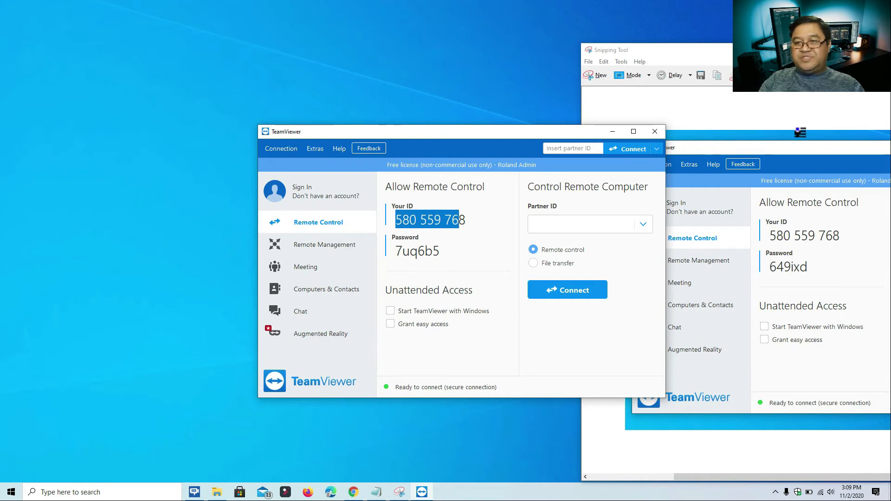
left_click_drag(794, 54, 702, 93)
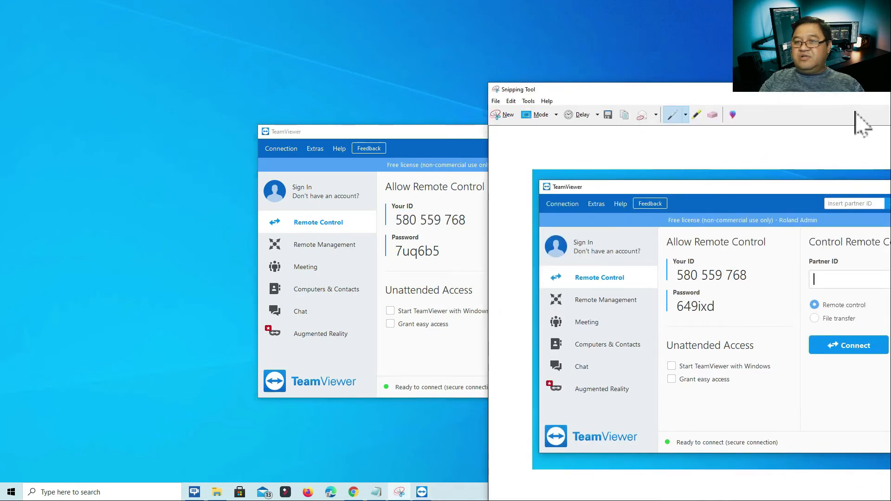
left_click_drag(764, 89, 603, 120)
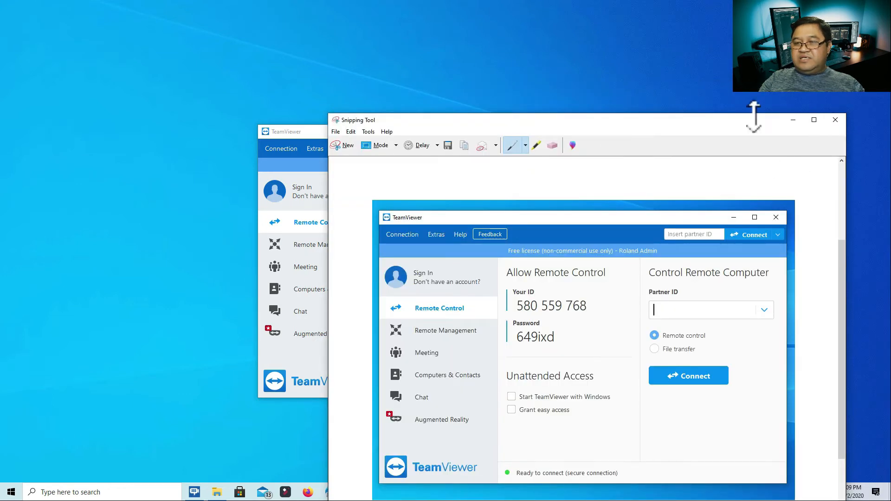
left_click(793, 121)
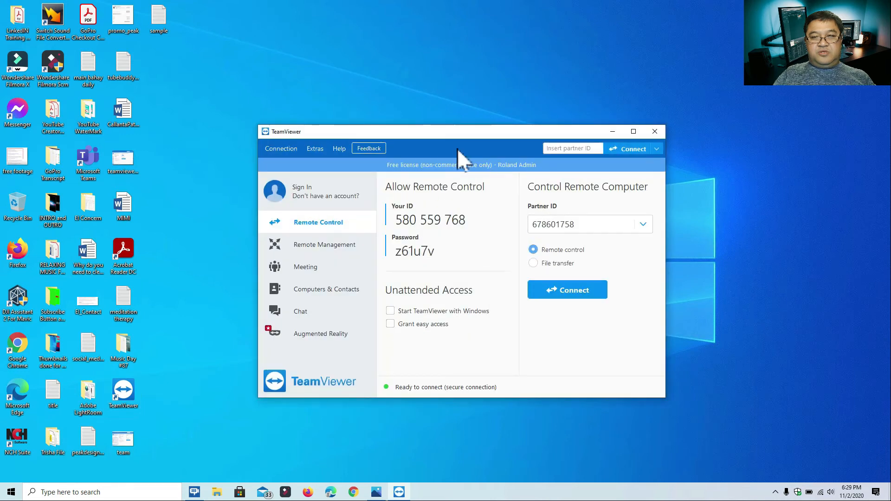
Move TeamViewer left and place the Photos window showing teamviewer_ID.JPG to its right.
left_click_drag(445, 133, 406, 120)
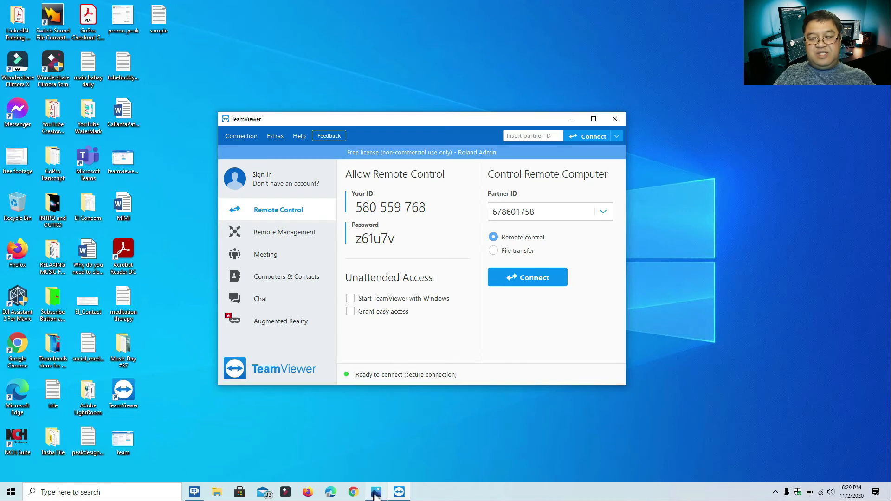
left_click_drag(406, 119, 379, 115)
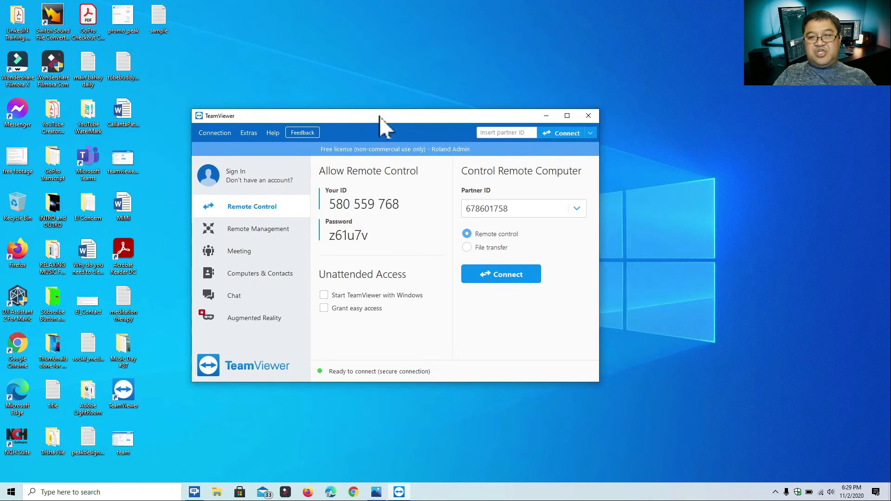
left_click(376, 492)
left_click_drag(687, 80, 763, 104)
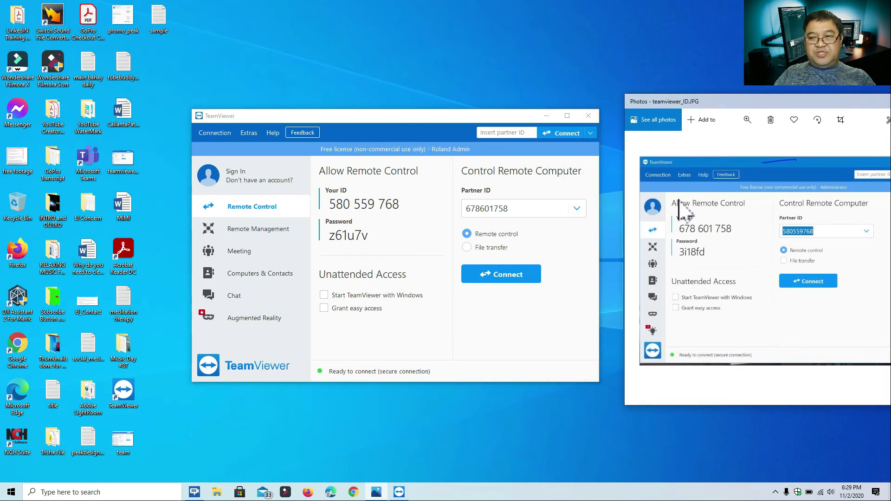
Replace the Partner ID with the partner's TeamViewer ID, accept the suggestion, and connect.
left_click_drag(494, 209, 521, 211)
double_click(521, 211)
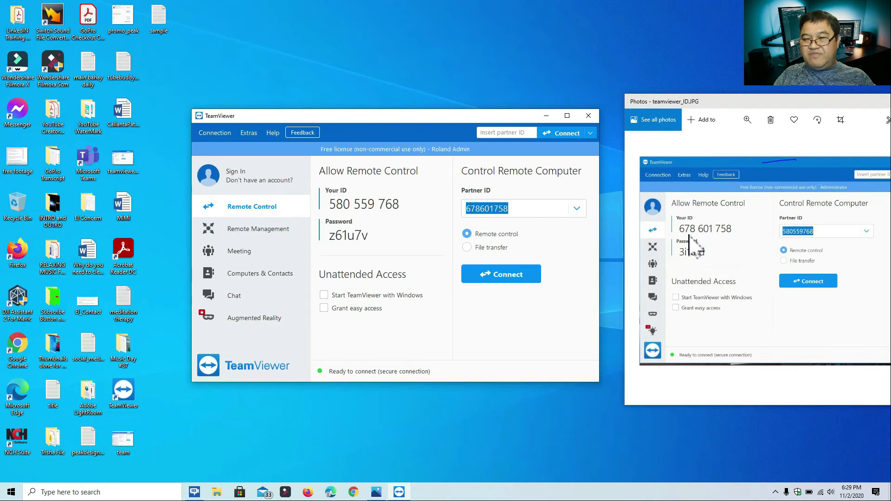
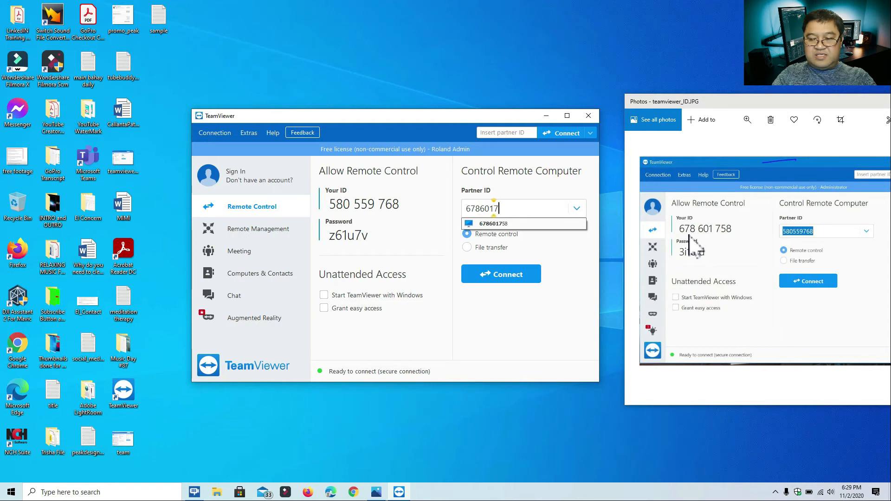
left_click(514, 225)
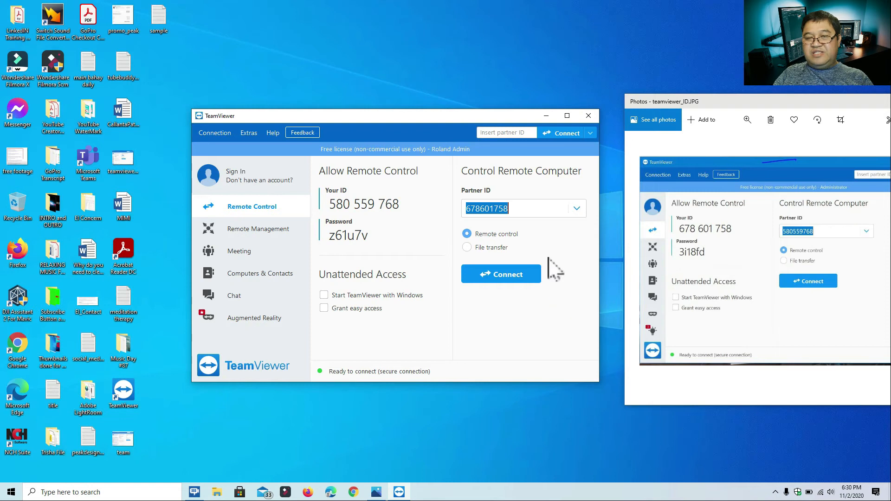
left_click(502, 278)
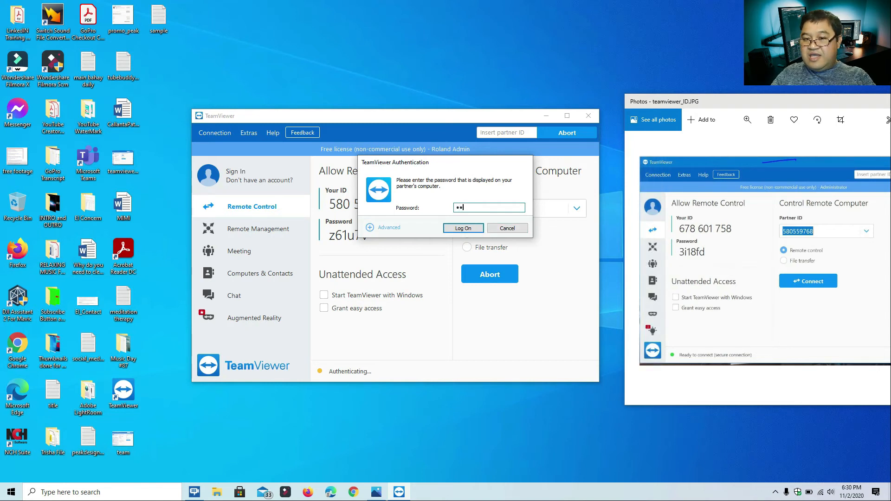
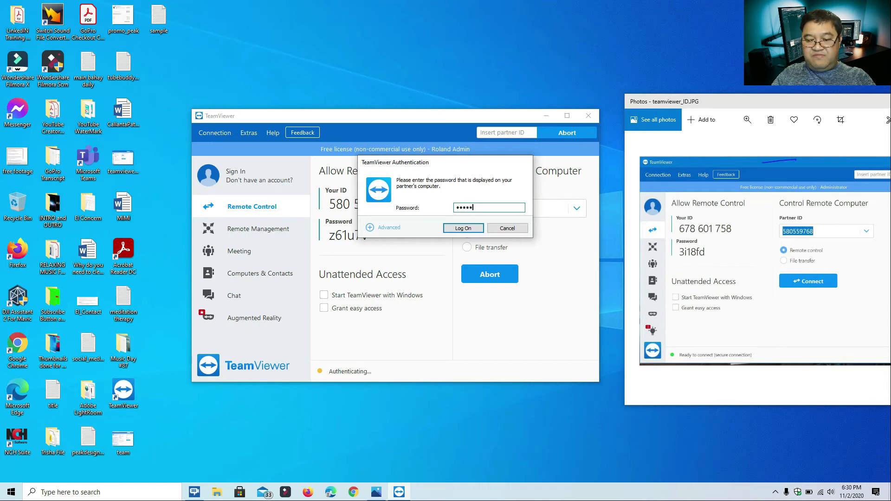
Enter the partner's password and log on to PERSONAL_PC's desktop.
left_click(463, 232)
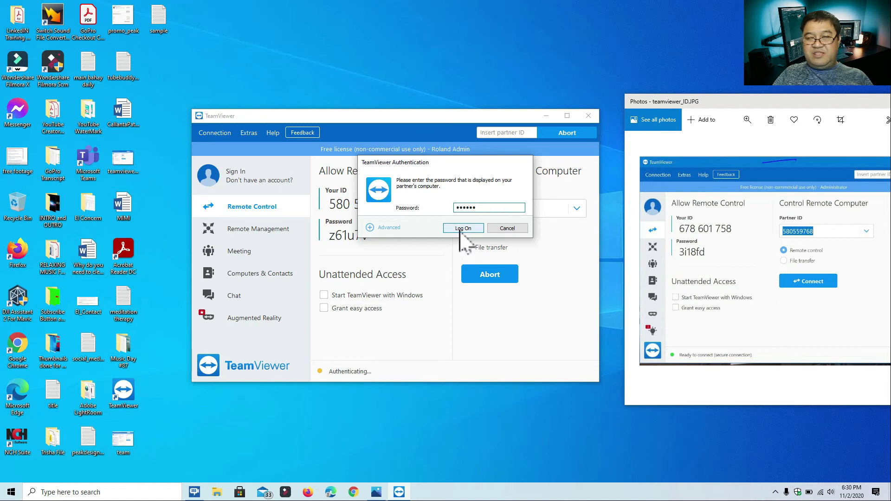
left_click(462, 228)
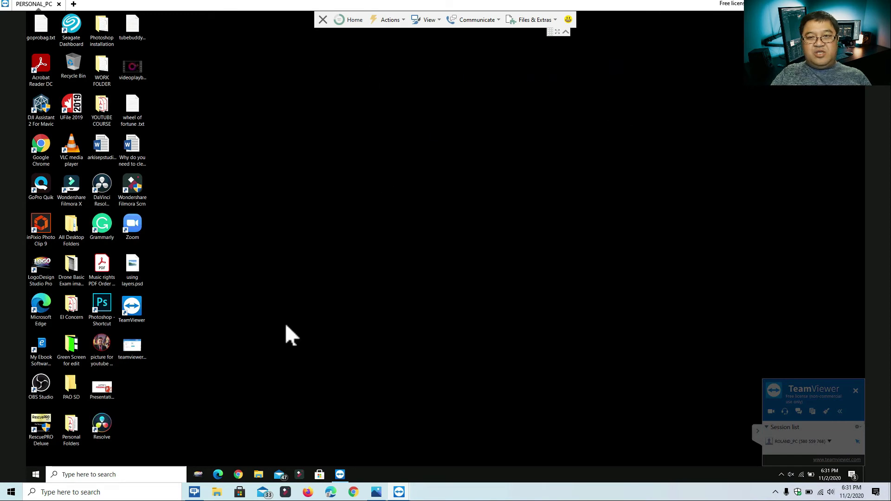
View PERSONAL_PC's Home information page, return to the remote desktop, and show the Actions menu.
left_click(352, 21)
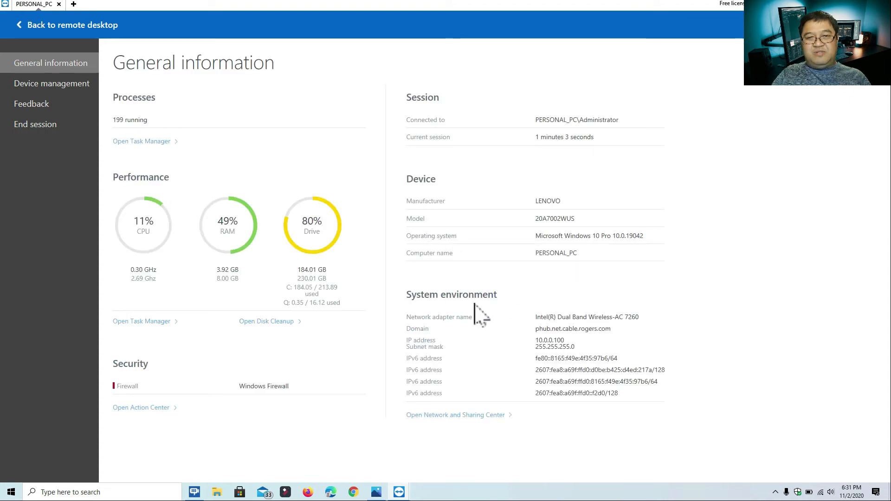
left_click(20, 27)
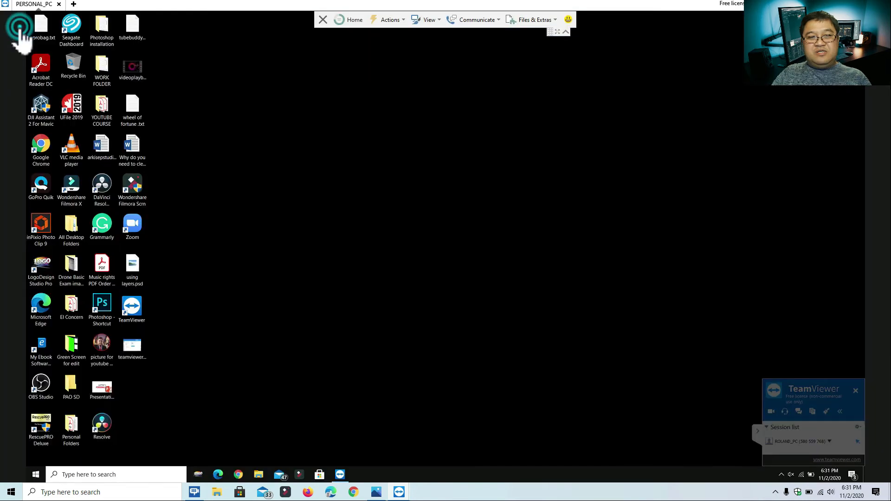
left_click(388, 20)
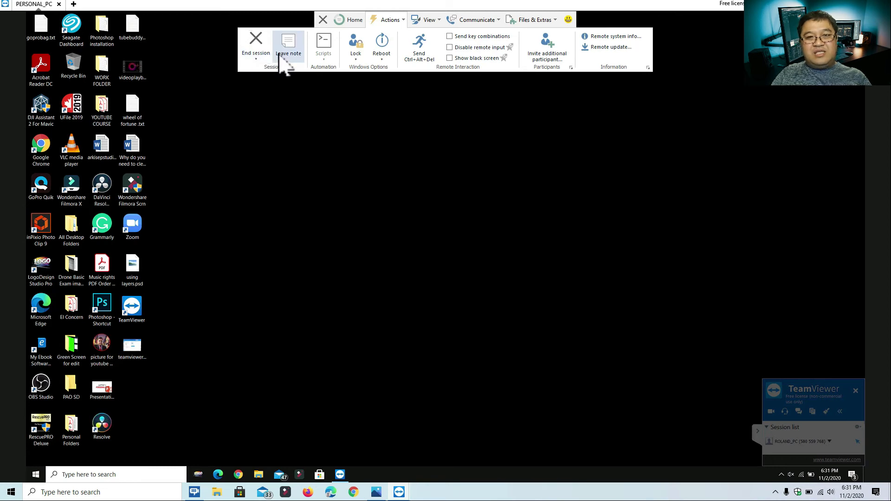
Leave a note saying 'hello I am remote in' on the remote desktop, then close it.
left_click(290, 46)
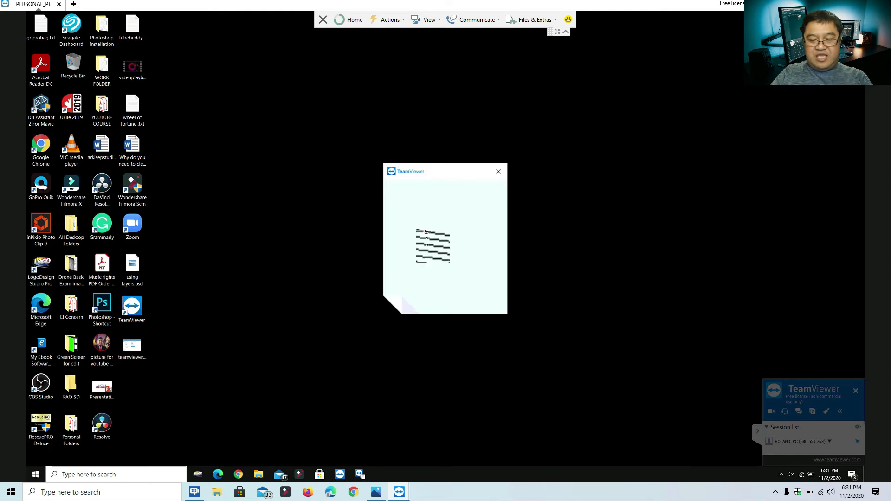
left_click(391, 189)
type("hello")
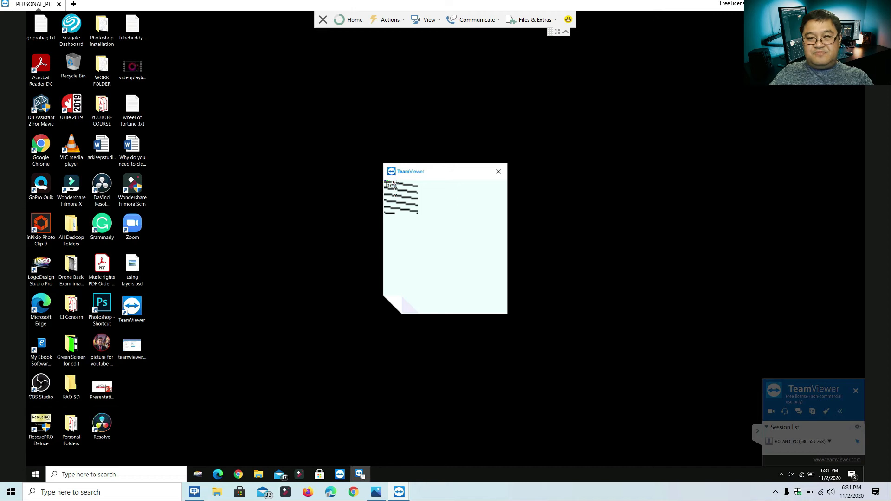
type(" I am remote in")
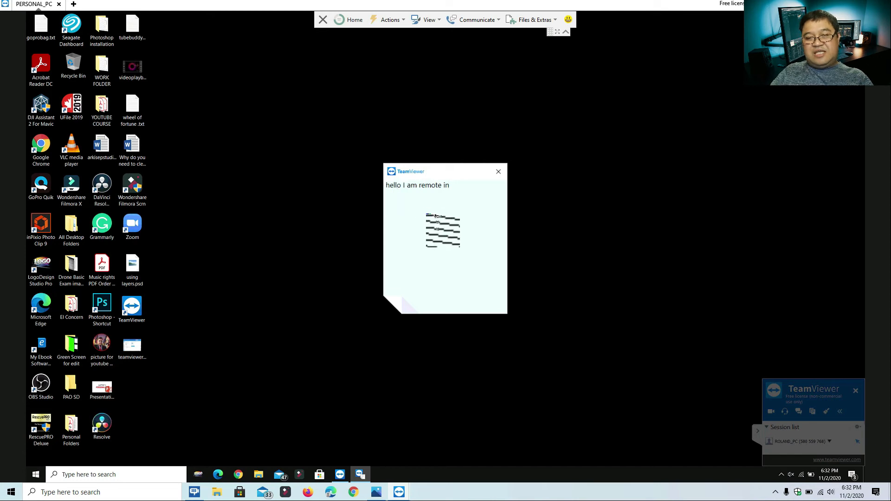
left_click(498, 172)
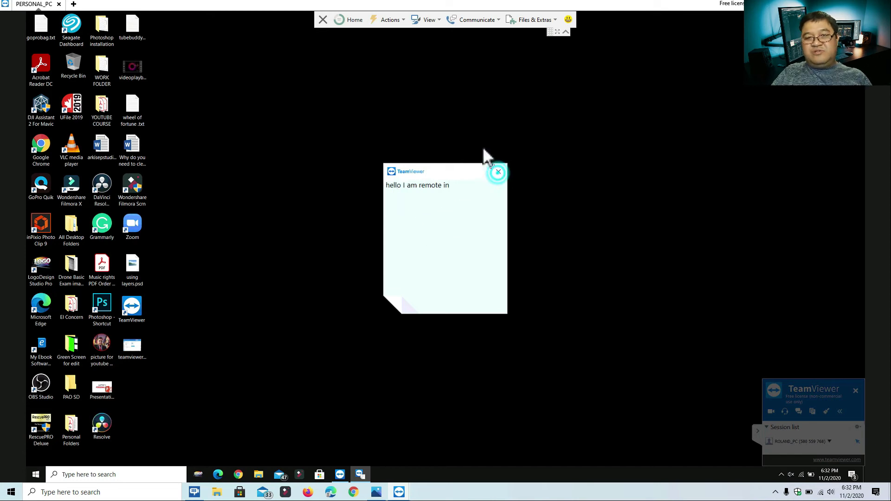
left_click(391, 21)
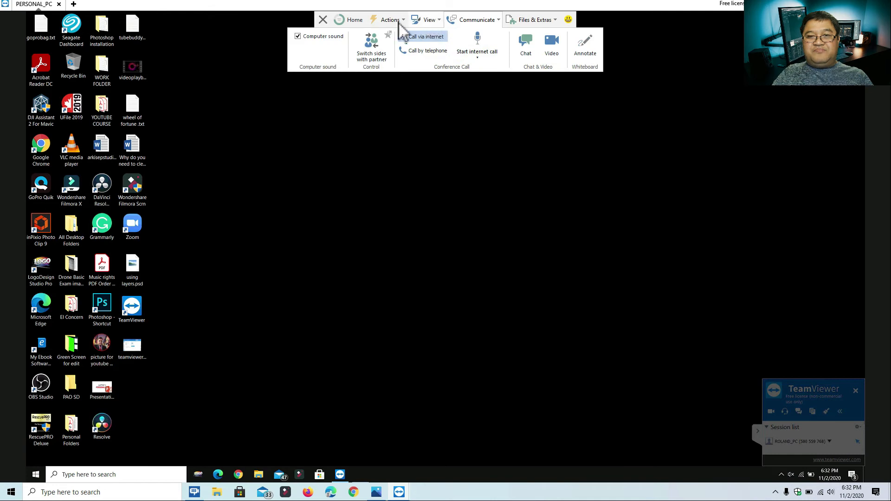
Browse the Communicate, View and Actions toolbar tabs, ending on Files & Extras.
mouse_move(383, 25)
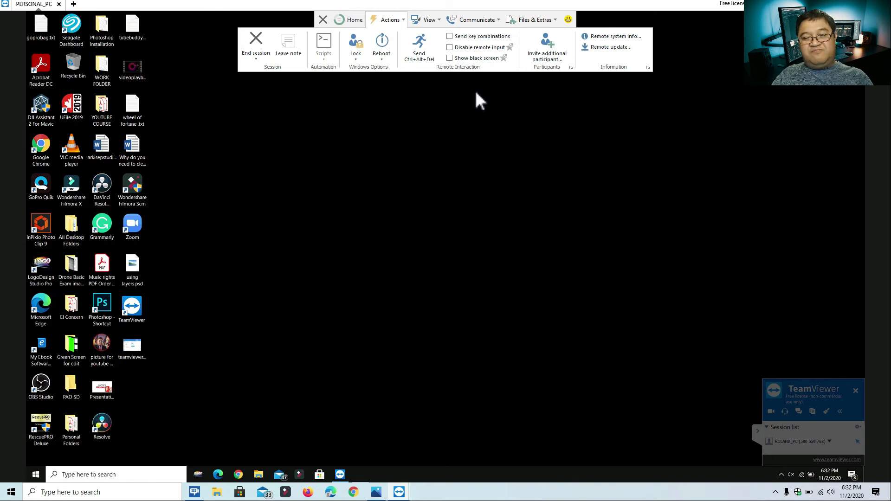
left_click(482, 21)
left_click(427, 20)
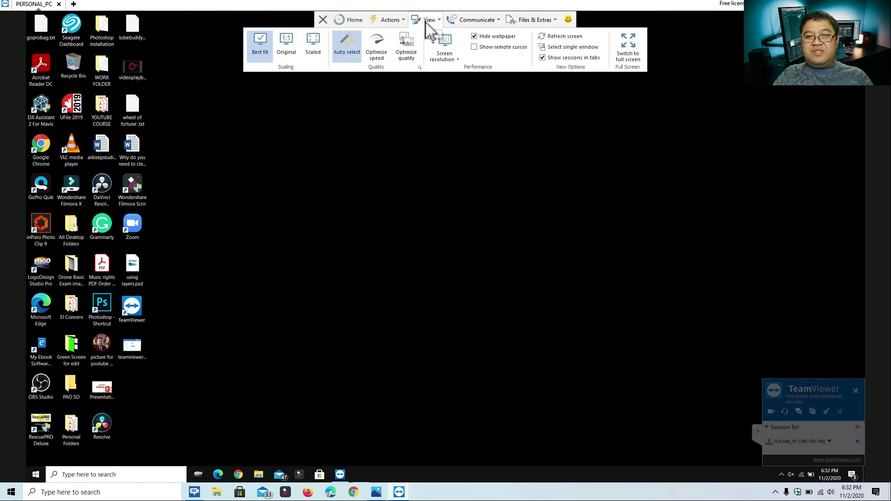
left_click(392, 21)
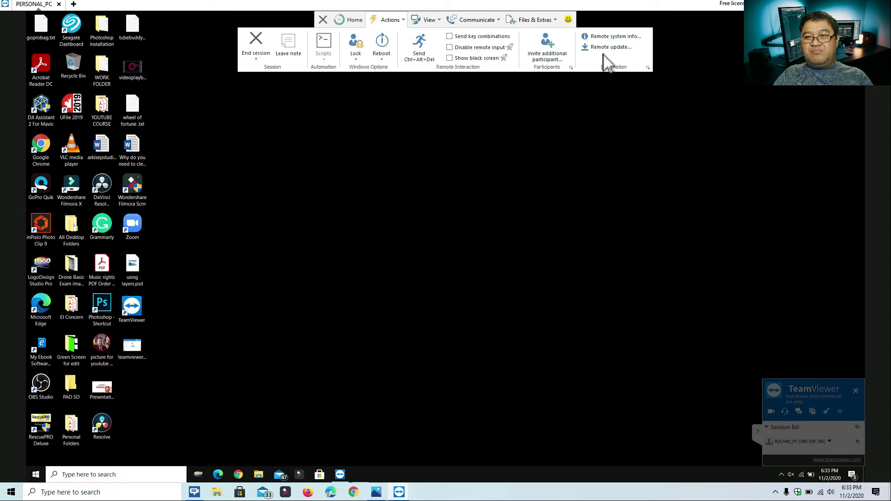
left_click(426, 20)
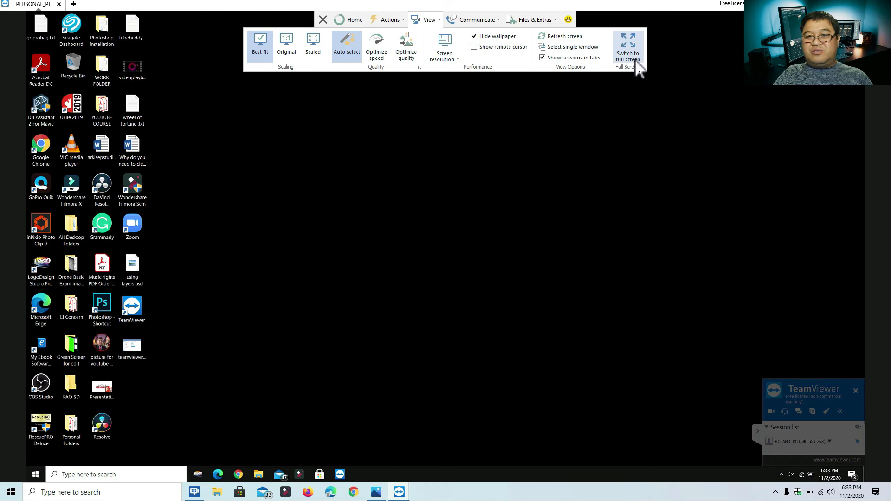
left_click(471, 20)
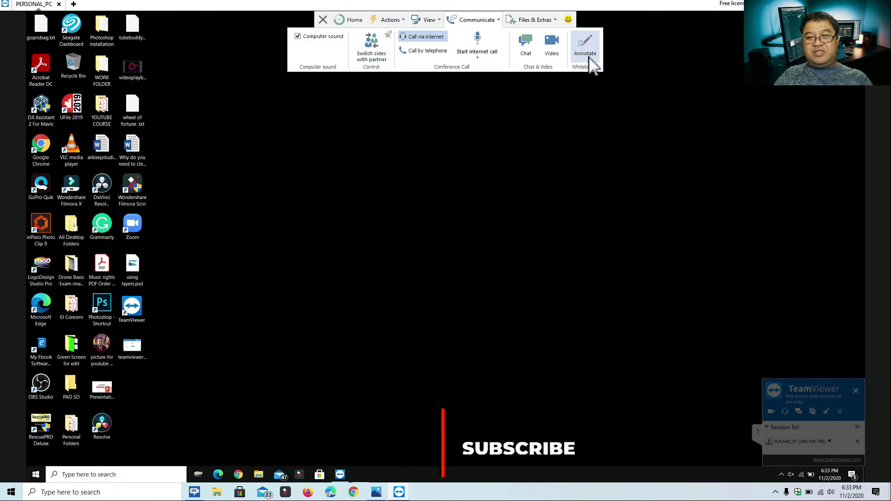
left_click(522, 21)
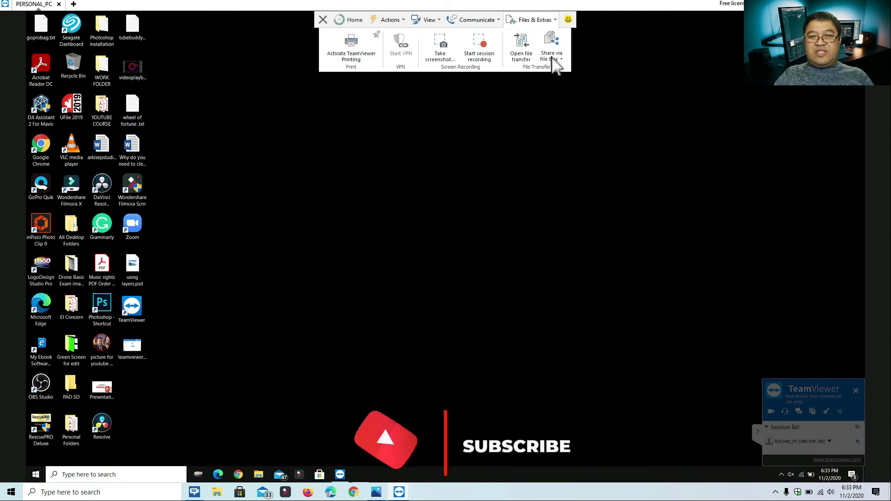
Reopen Files & Extras, view the Share via file box choices, and open file transfer.
left_click(528, 19)
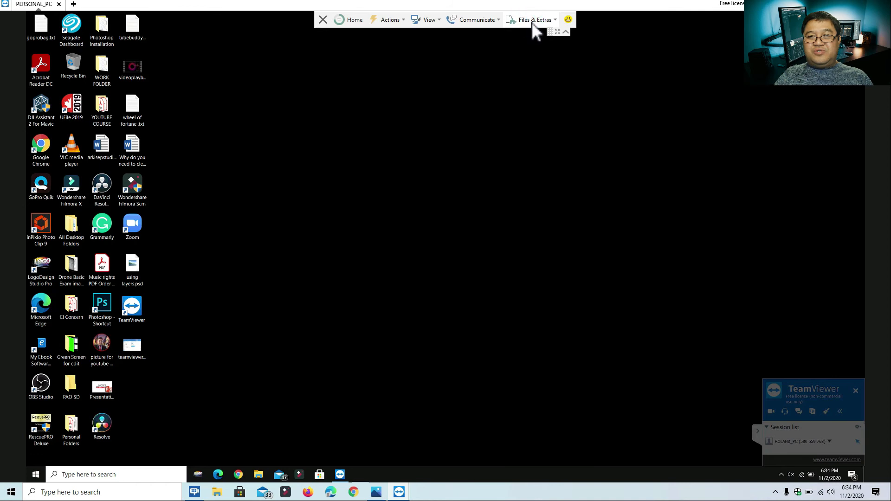
left_click(533, 21)
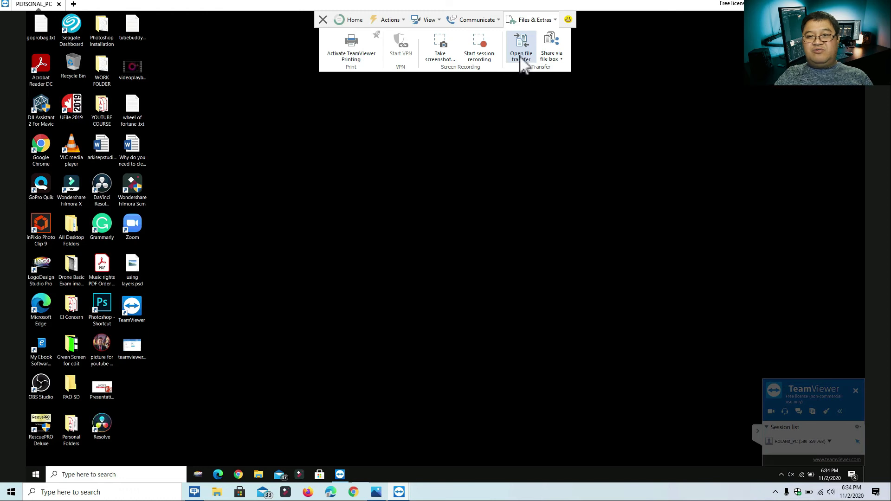
left_click(560, 59)
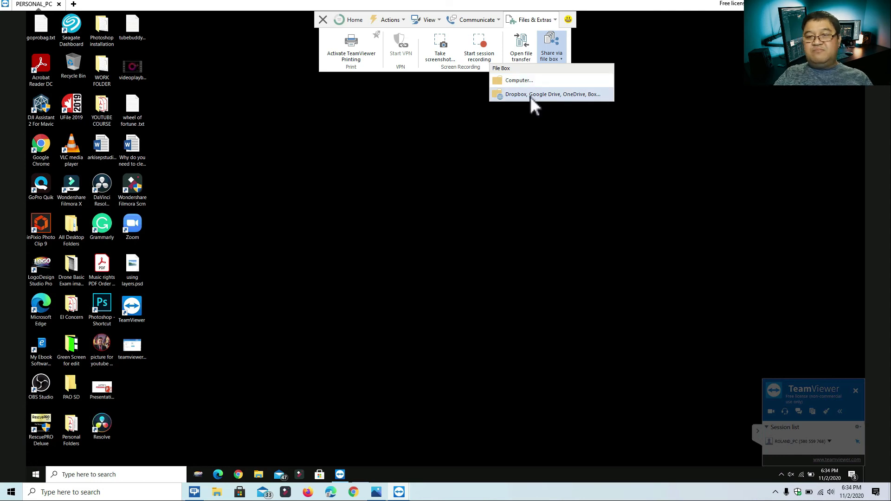
left_click(521, 52)
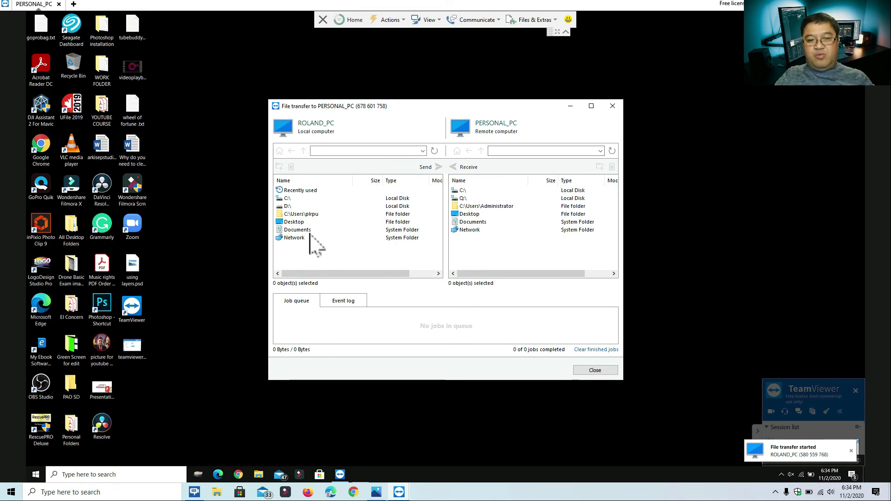
Open the local Desktop folder and select sample.txt.
left_click(295, 223)
double_click(295, 222)
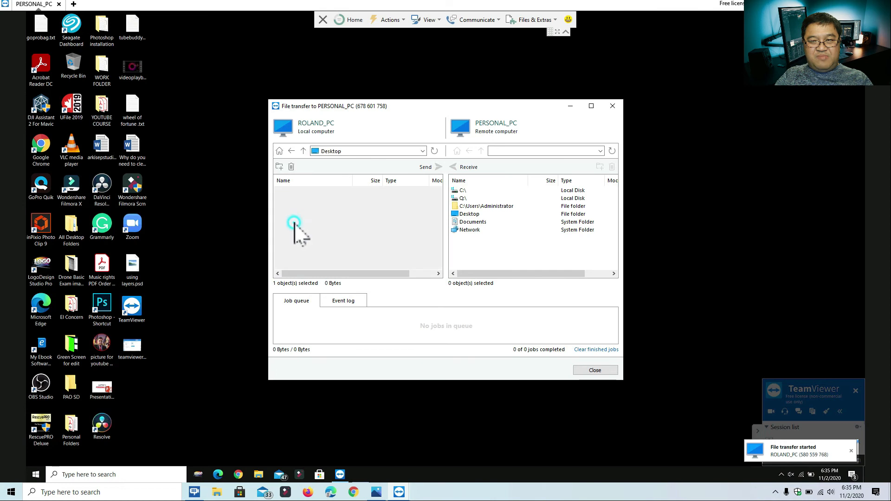
left_click_drag(441, 212, 438, 264)
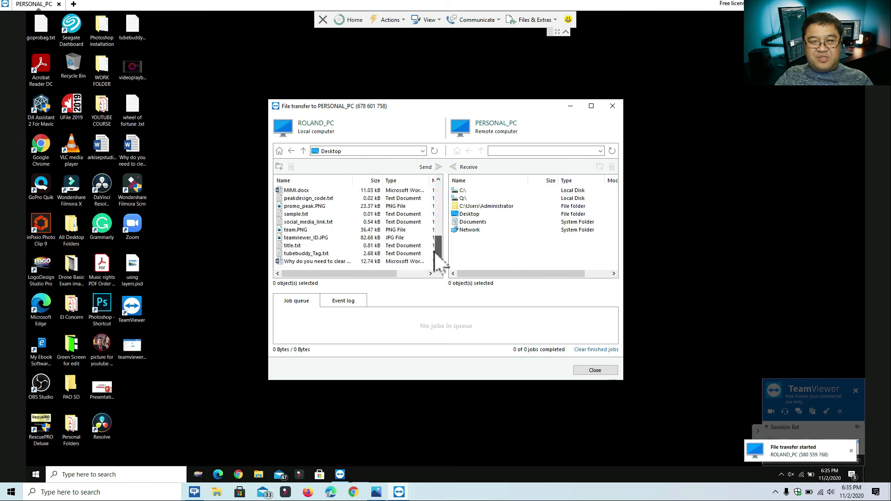
left_click(296, 215)
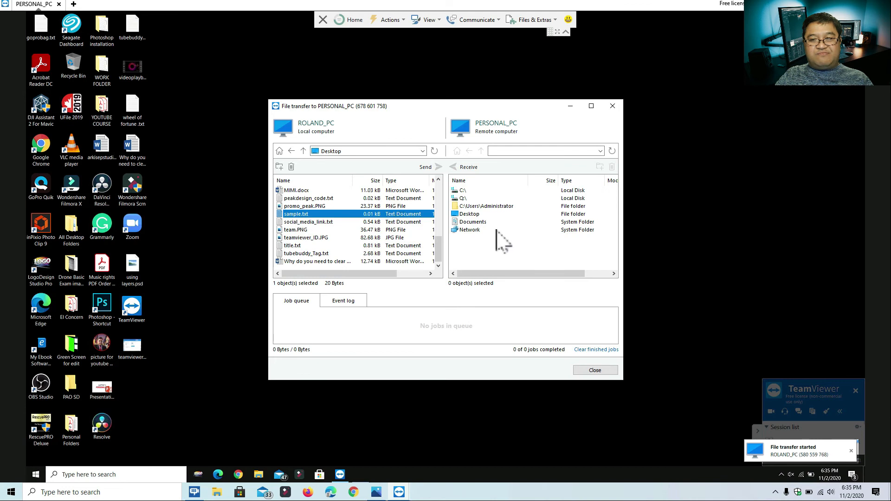
Attempt sending sample.txt without a remote folder and dismiss the destination error.
left_click(425, 168)
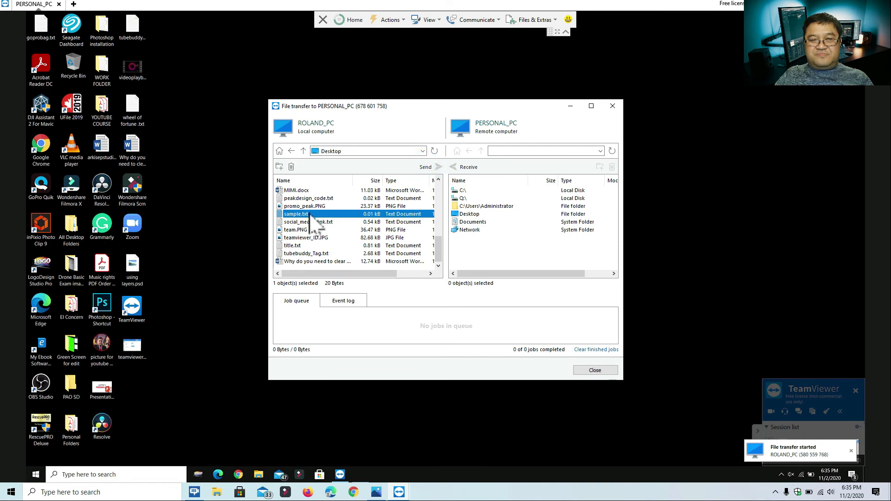
left_click_drag(310, 216, 484, 251)
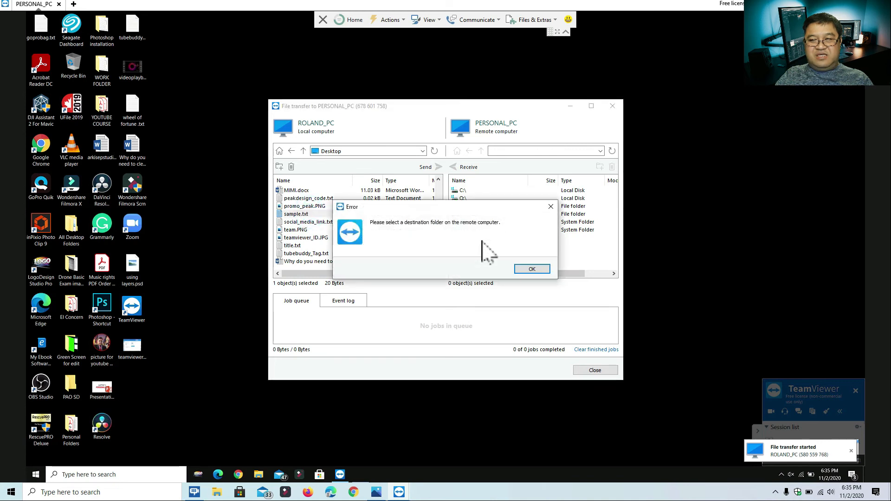
left_click(532, 269)
Open PERSONAL_PC's Desktop and send sample.txt there from the local Desktop.
double_click(470, 214)
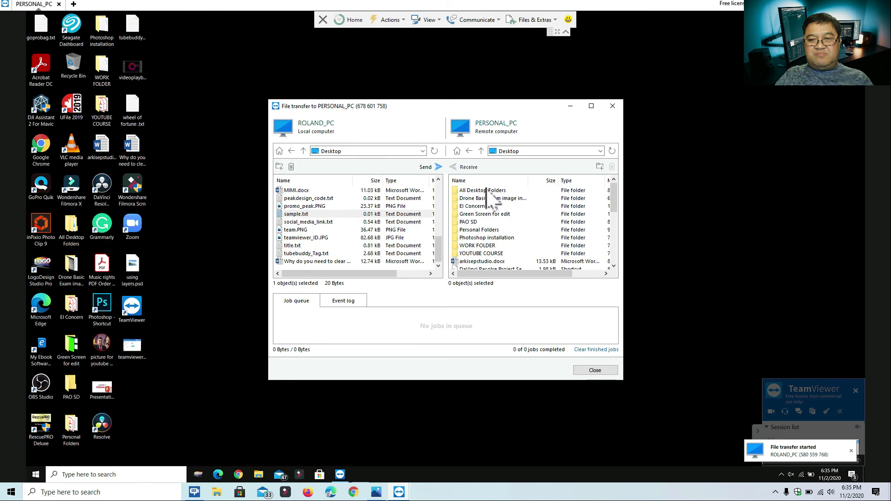
left_click_drag(613, 199, 610, 241)
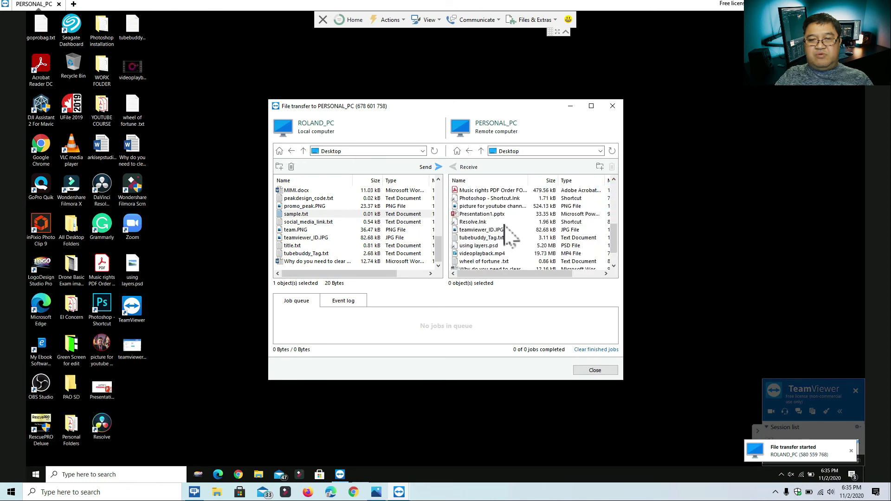
left_click(307, 214)
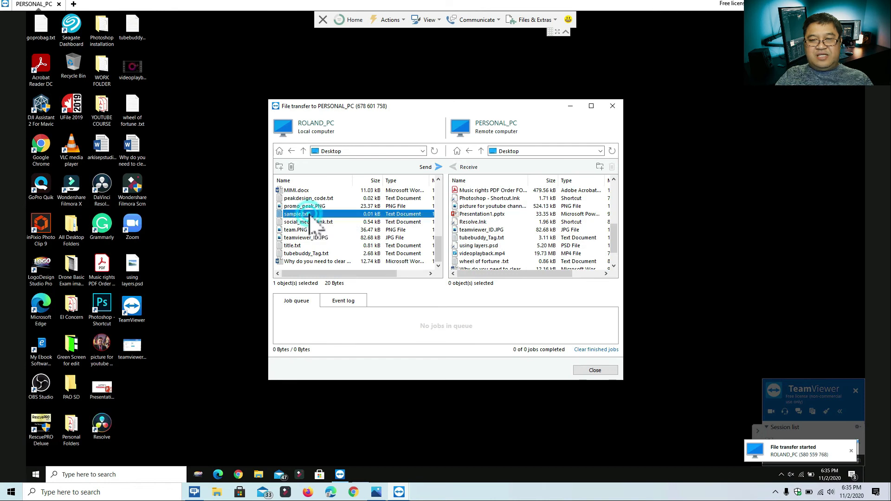
left_click(431, 168)
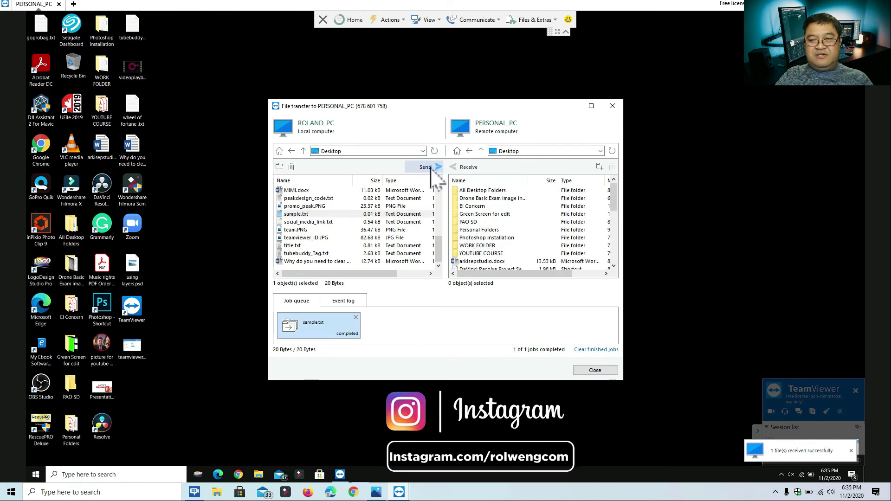
left_click_drag(614, 197, 612, 250)
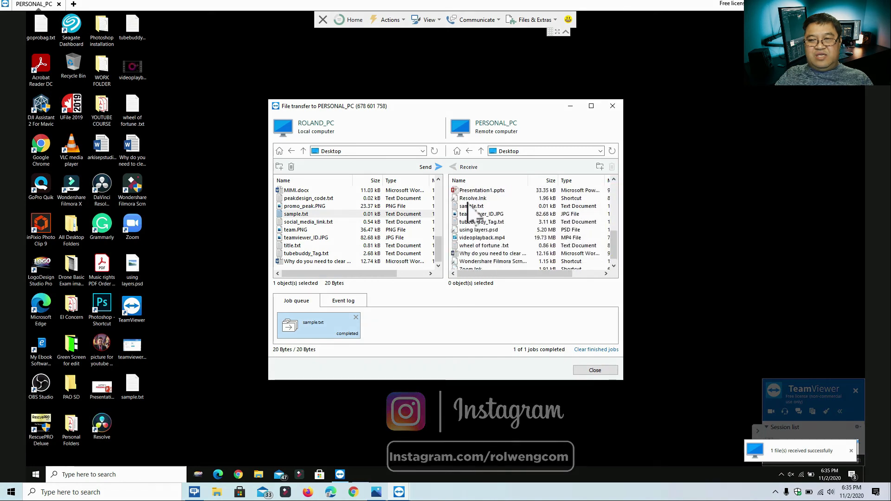
left_click(471, 207)
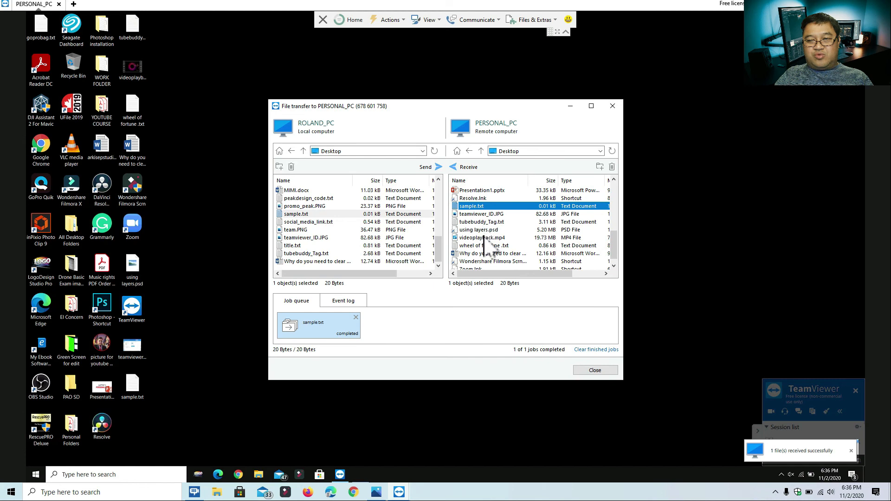
Drag using layers.psd from the remote Desktop into the local Desktop, then close File transfer.
left_click(480, 230)
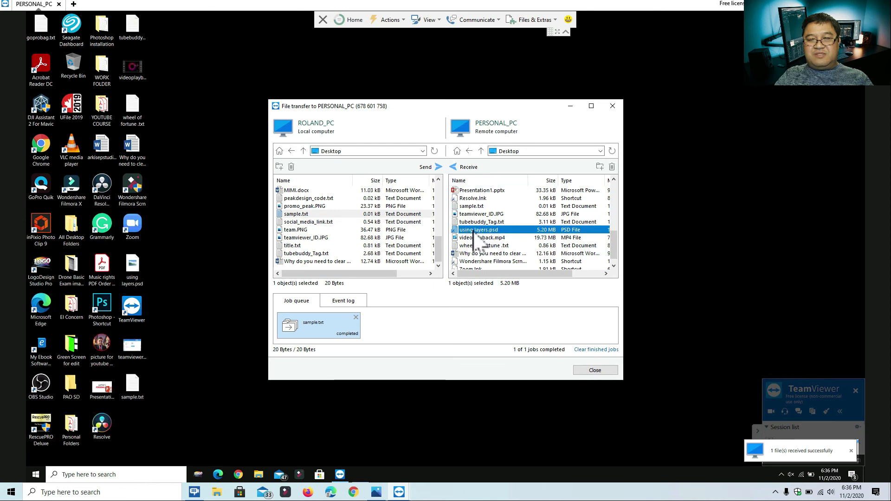
left_click_drag(464, 229, 349, 228)
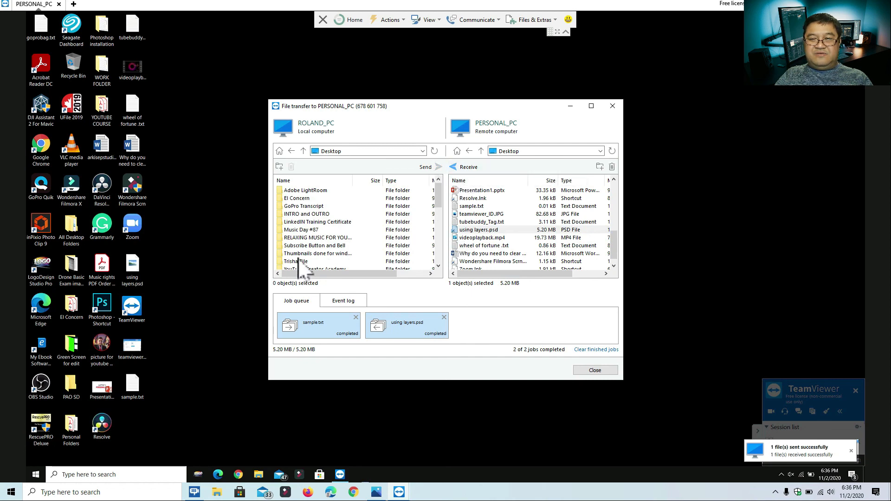
left_click_drag(438, 219, 437, 258)
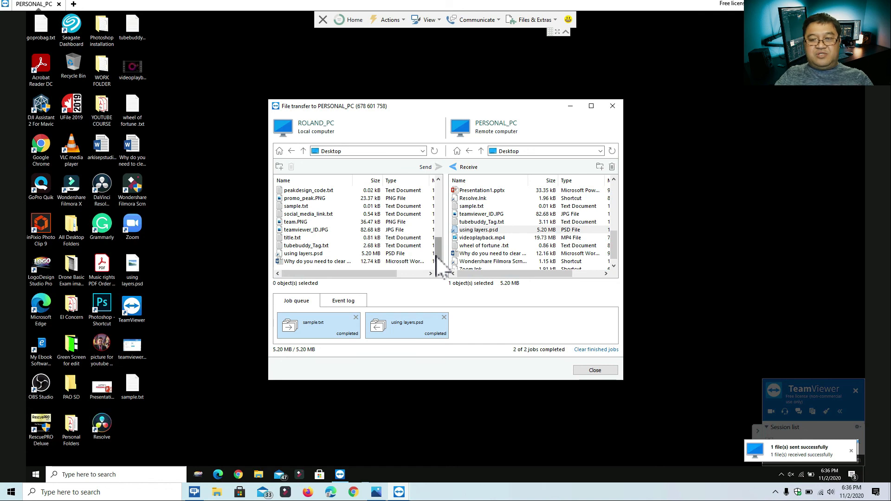
left_click(596, 371)
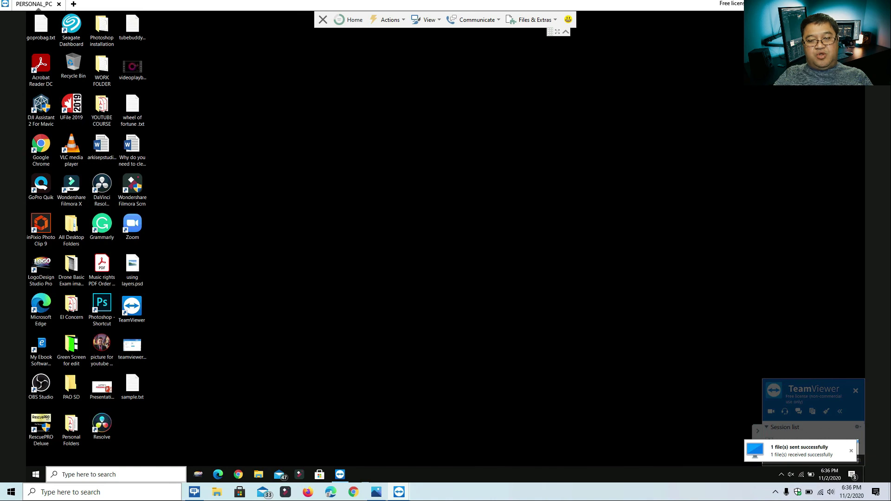
Check the local Windows search panel, dismiss the transfer-success notification, and end the remote session.
left_click(95, 492)
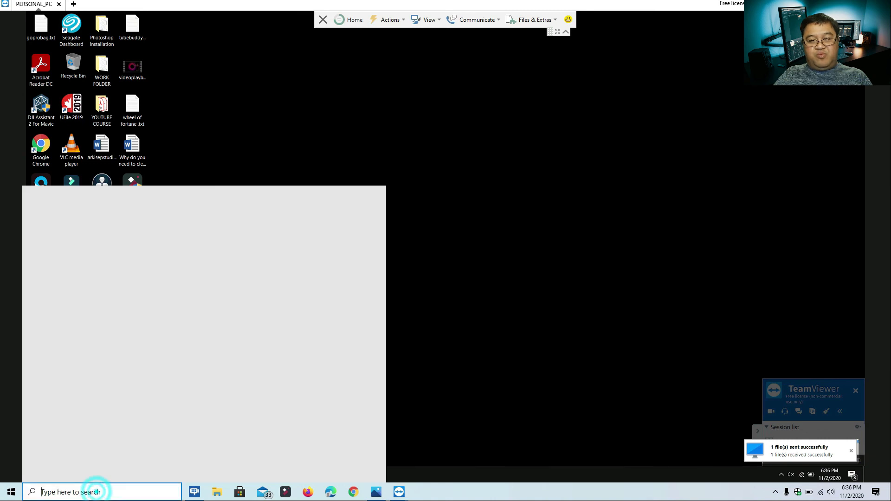
left_click(411, 264)
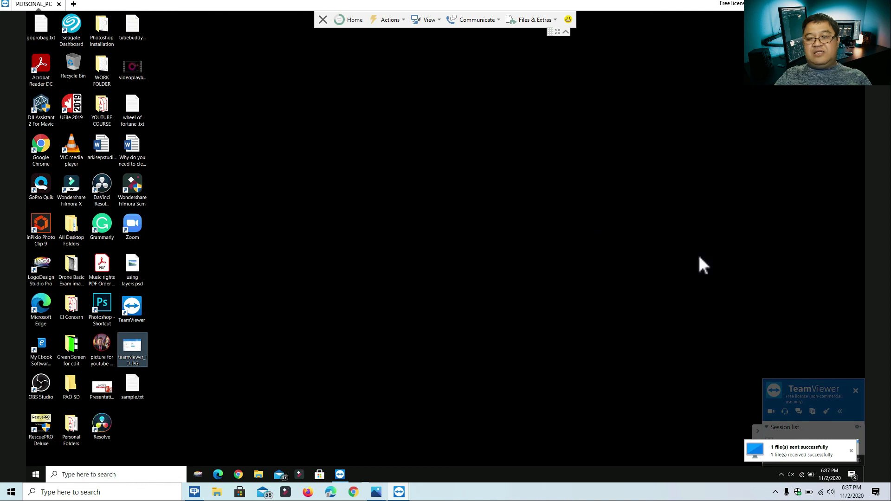
left_click(852, 451)
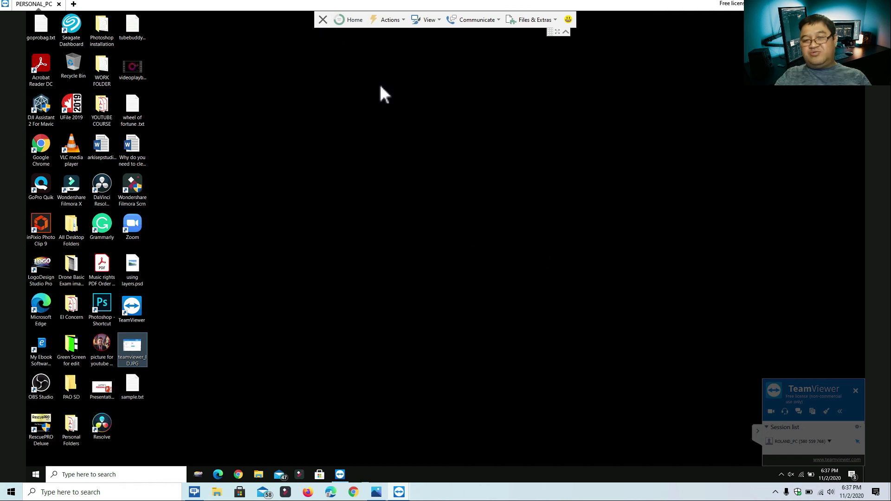
left_click(323, 21)
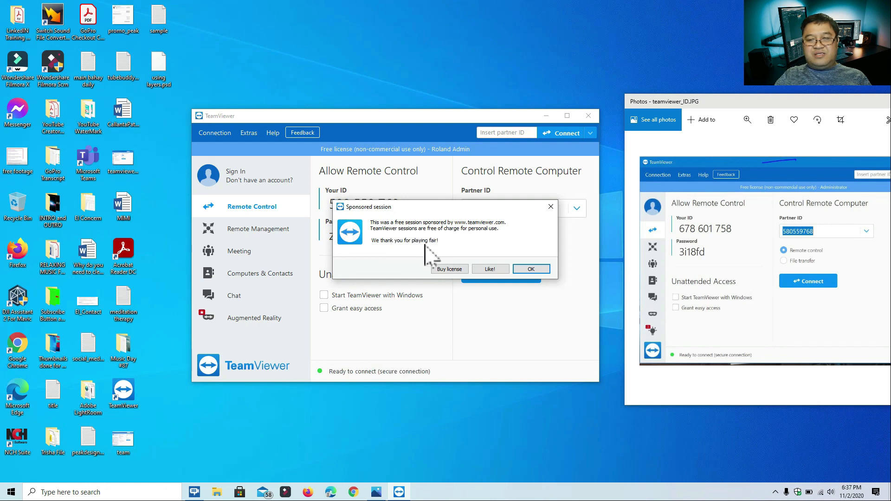
Accept the Sponsored session notice and close the Photos viewer window.
left_click(531, 269)
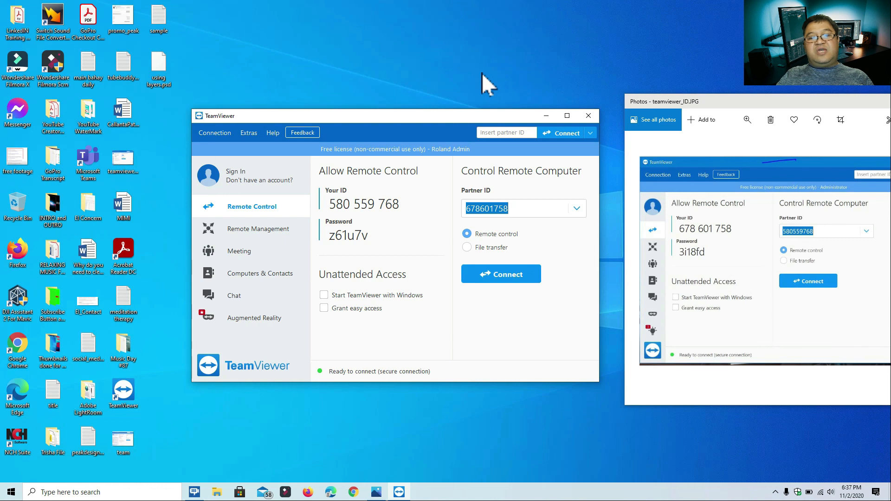
left_click(882, 112)
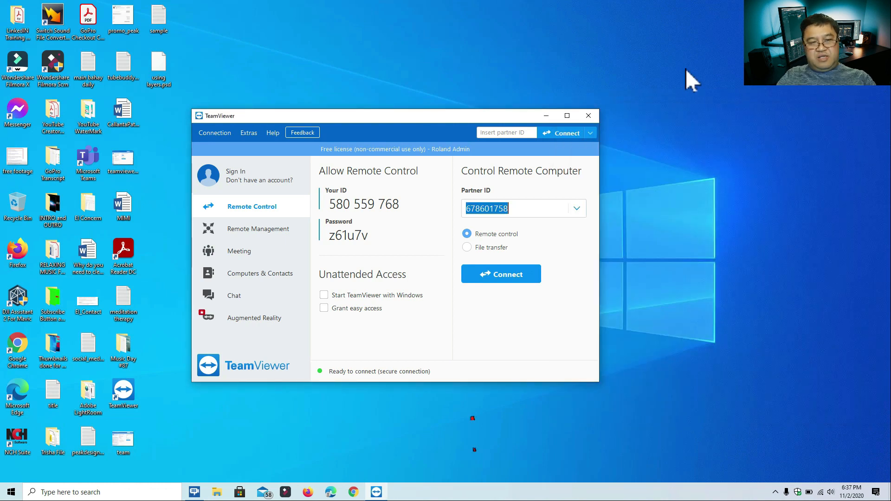